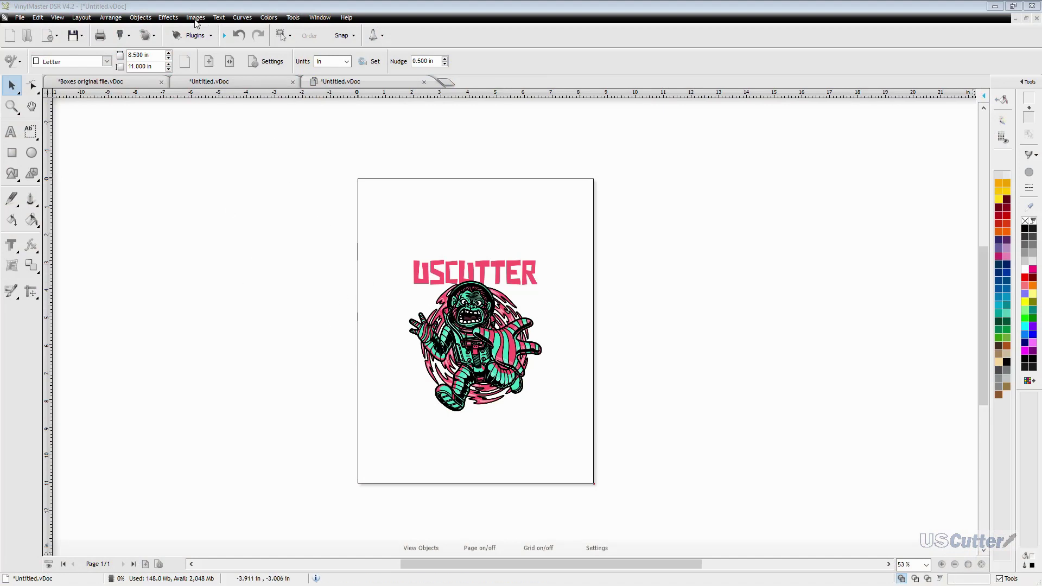
- Print the USCUTTER astronaut design to the Sawgrass Print Manager printer
click(100, 36)
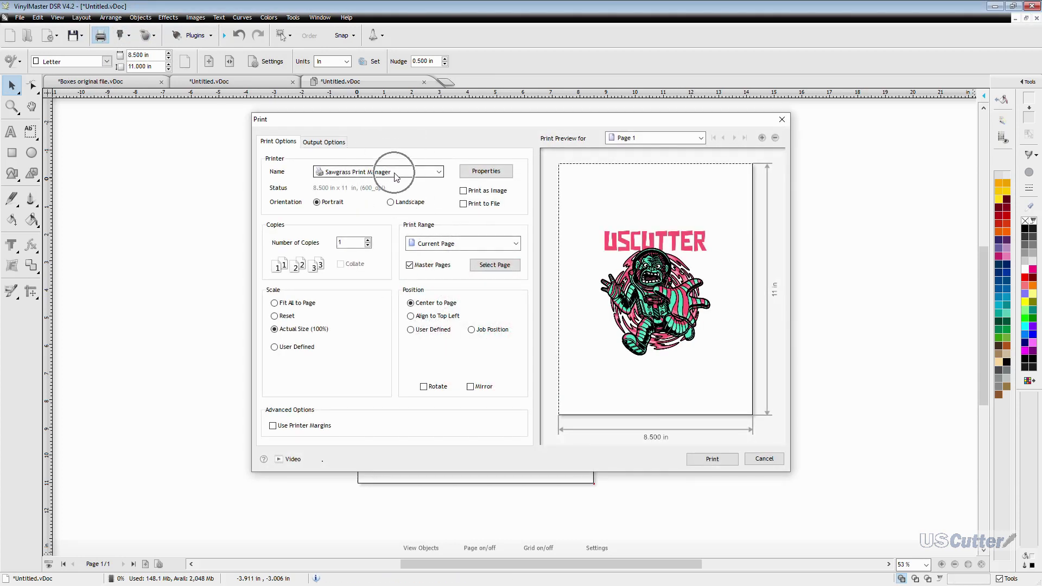
click(395, 175)
click(396, 175)
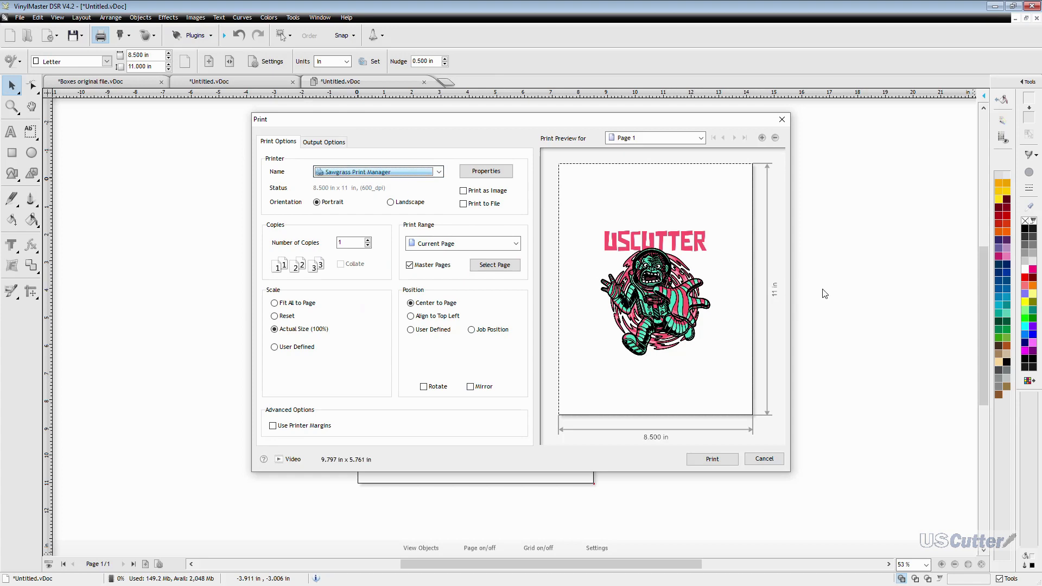
click(711, 459)
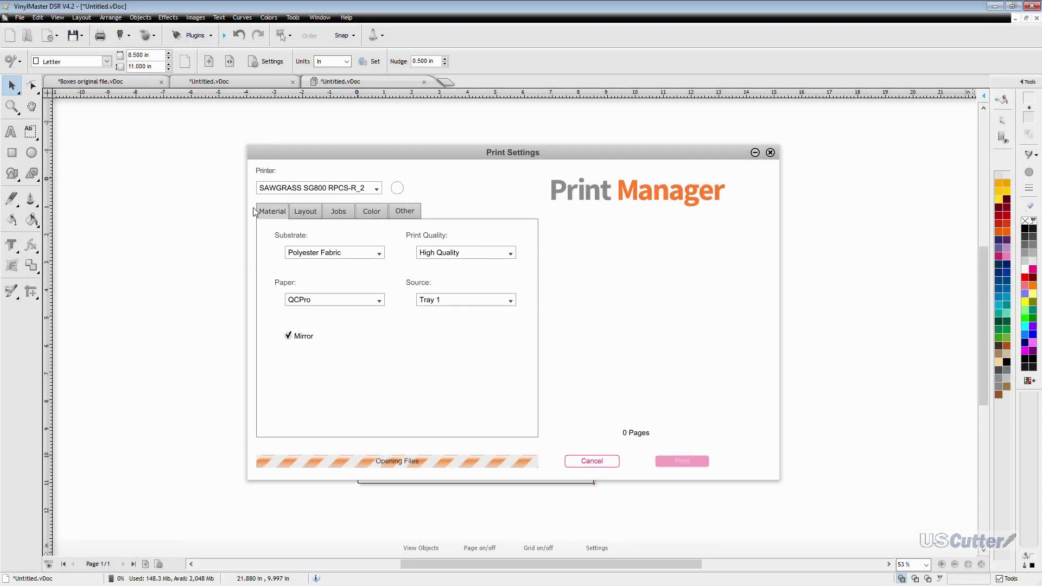
- Show the Material settings and compare the SAWGRASS SG800 RPCS-R_2 and SG500 printers
click(269, 222)
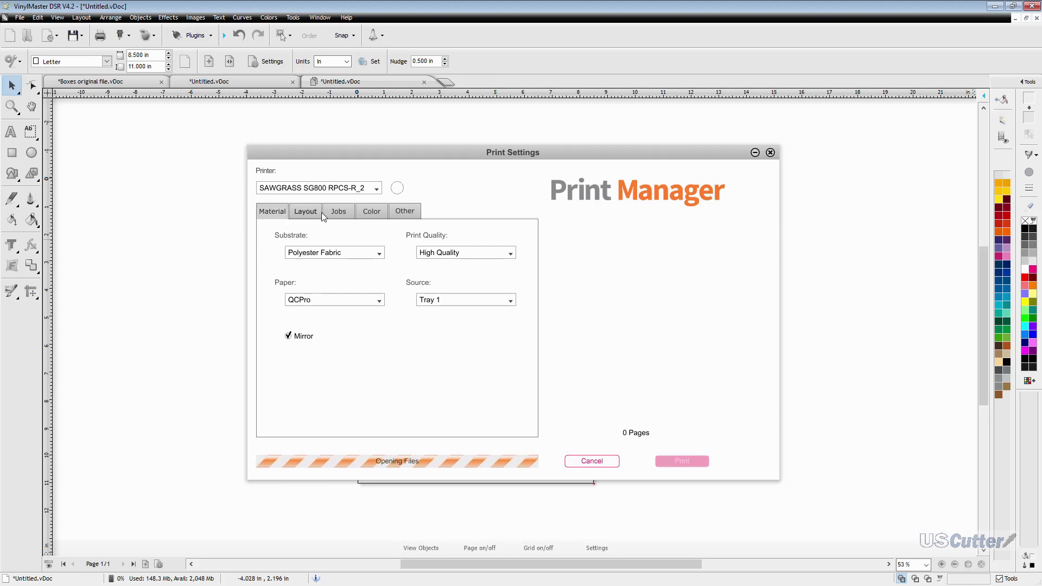
click(353, 189)
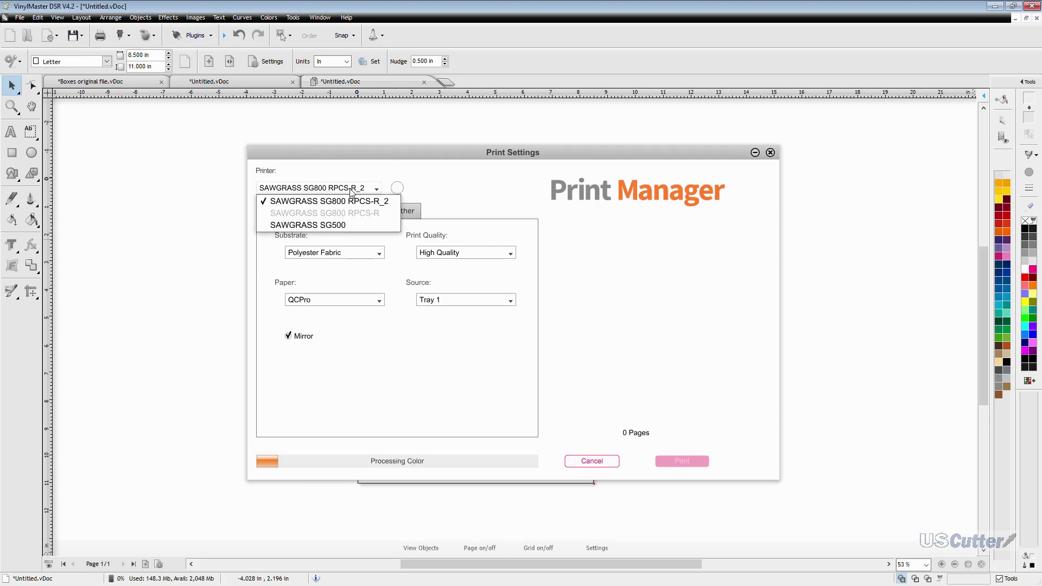
click(315, 229)
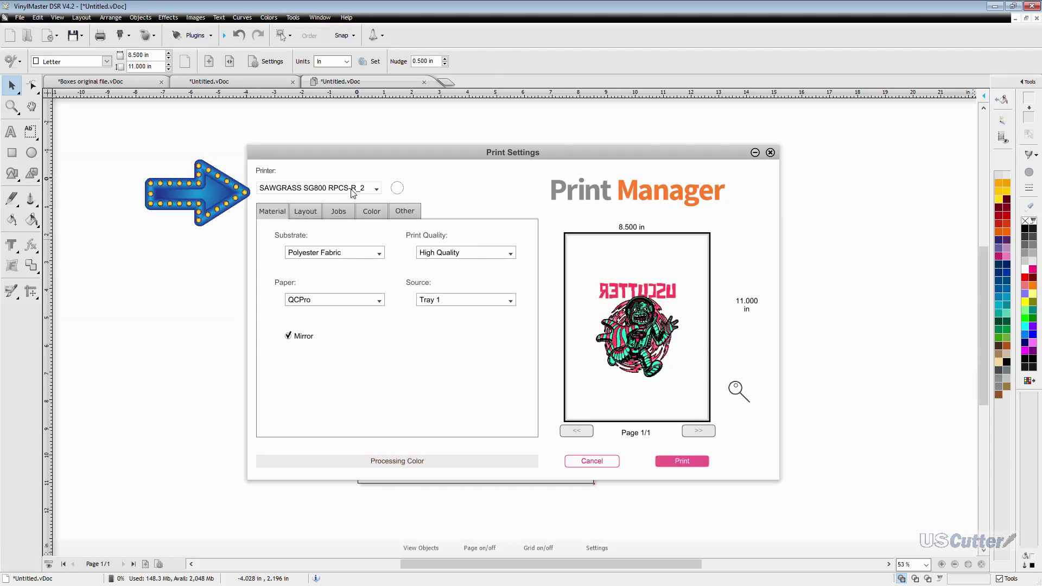
scroll(351, 194, up, 1)
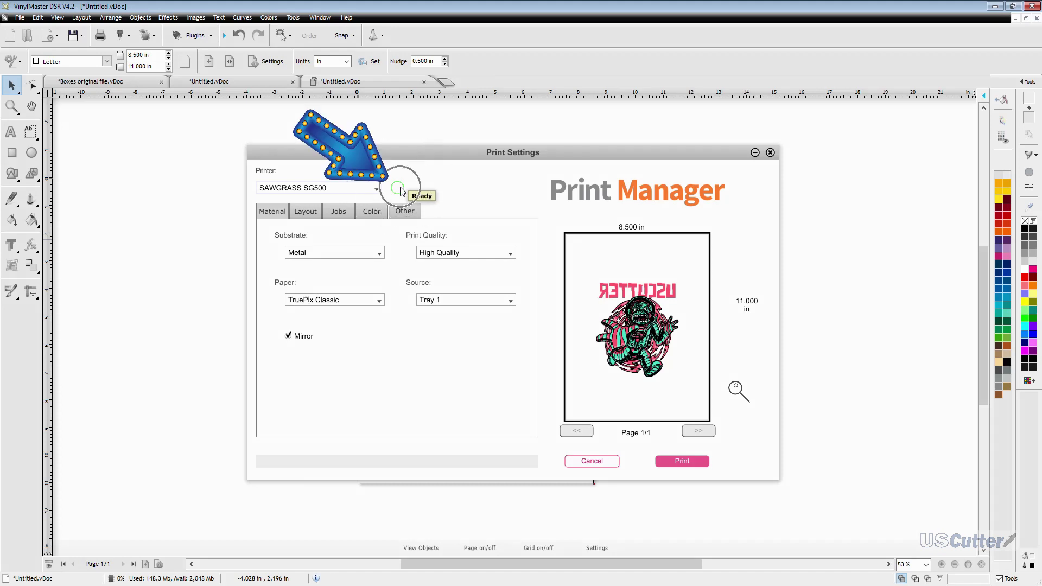
click(362, 191)
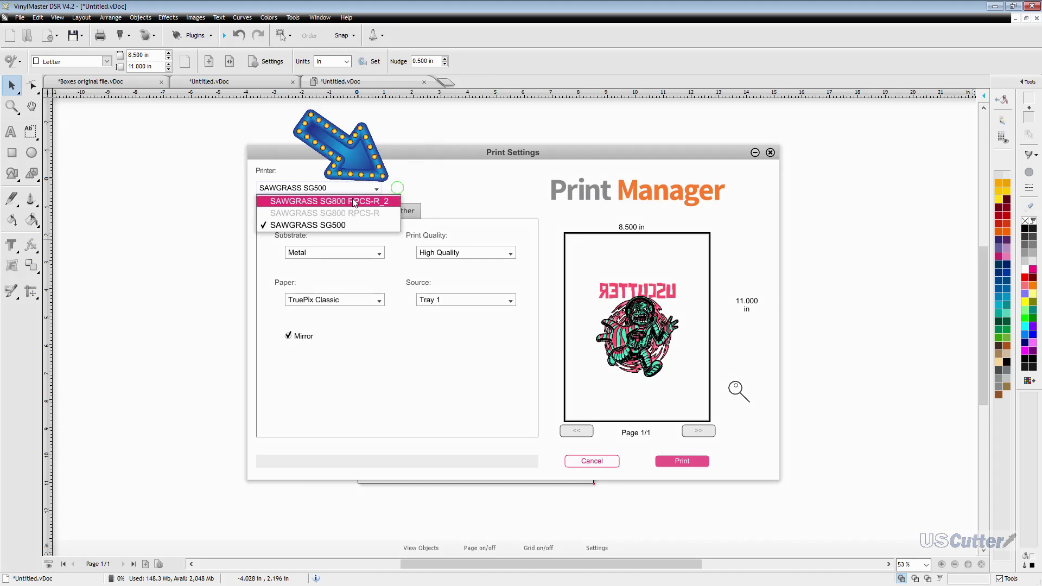
click(353, 202)
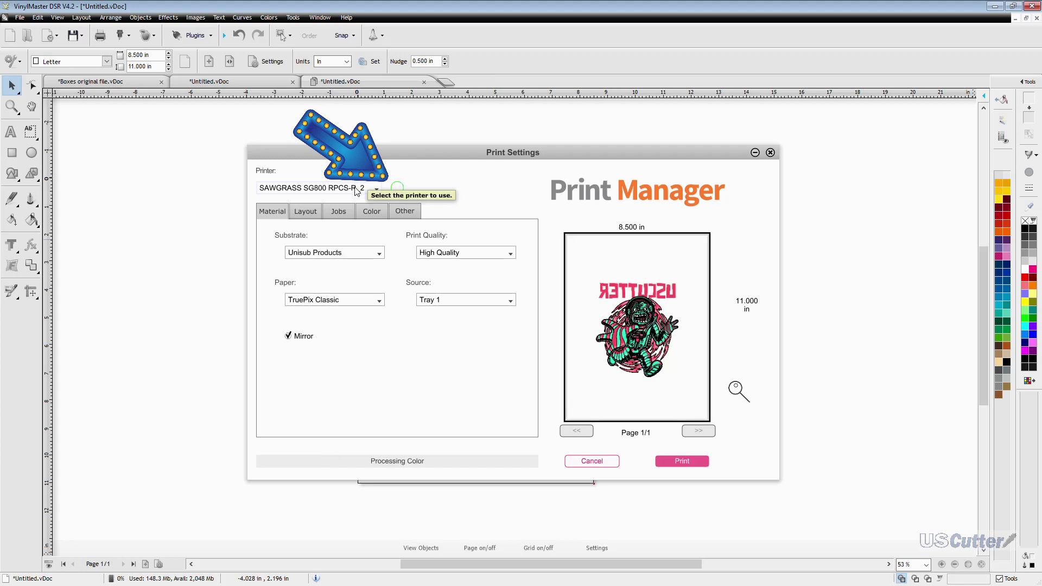
mouse_move(402, 190)
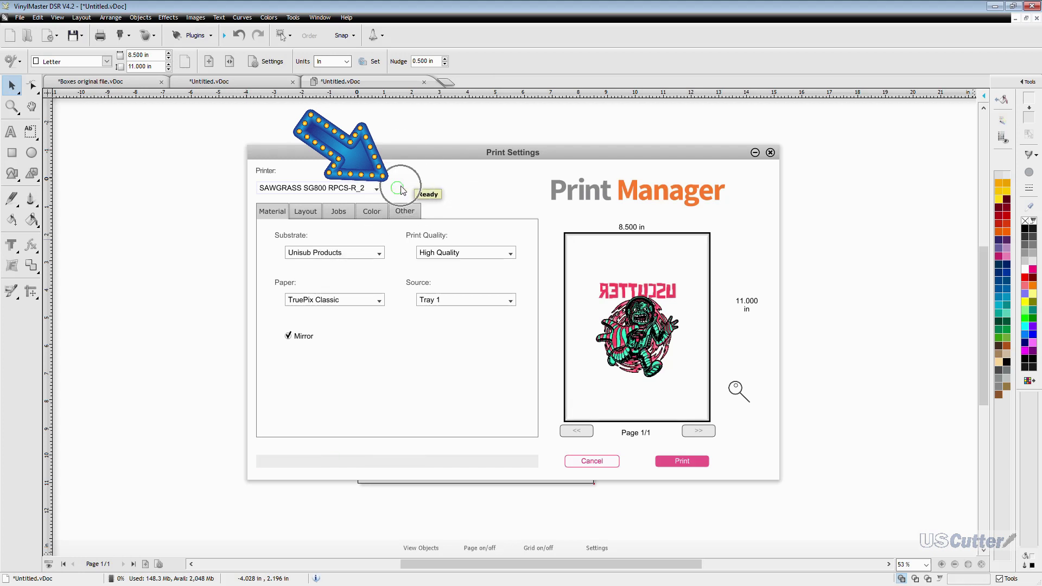
click(369, 193)
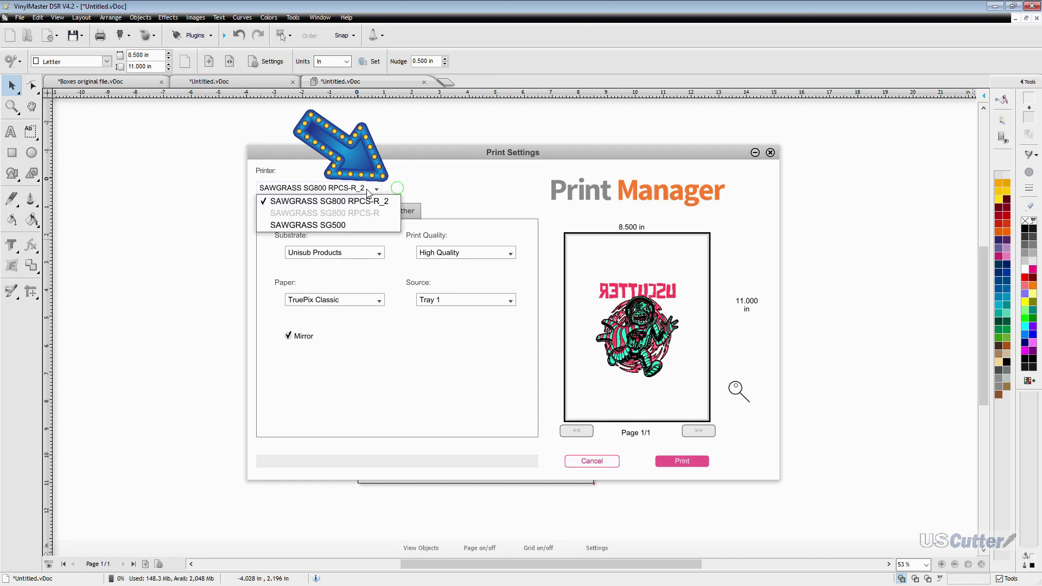
click(329, 232)
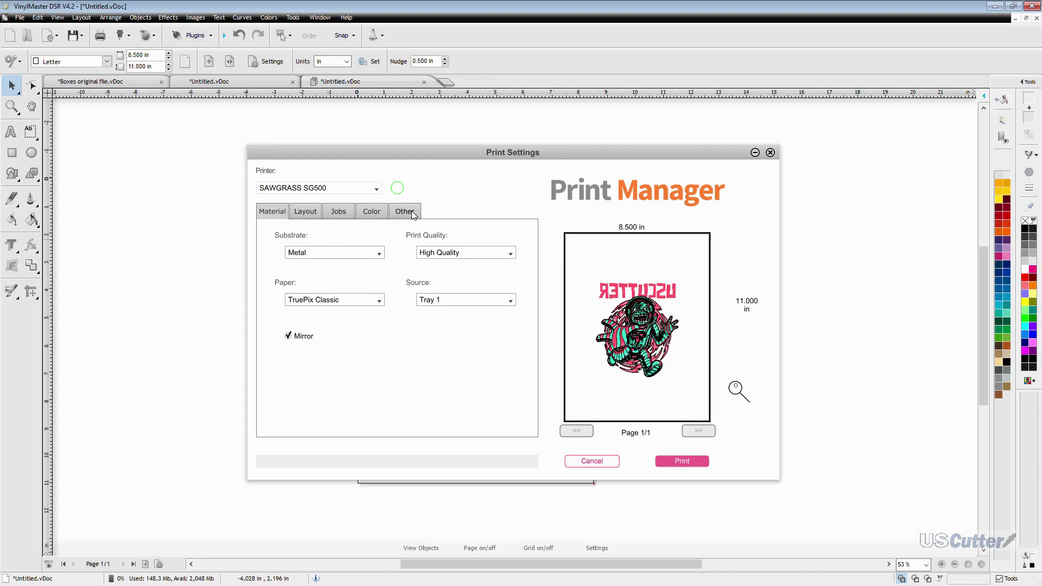
- Keep Metal as the substrate and High Quality print quality for the SG500 job
click(341, 252)
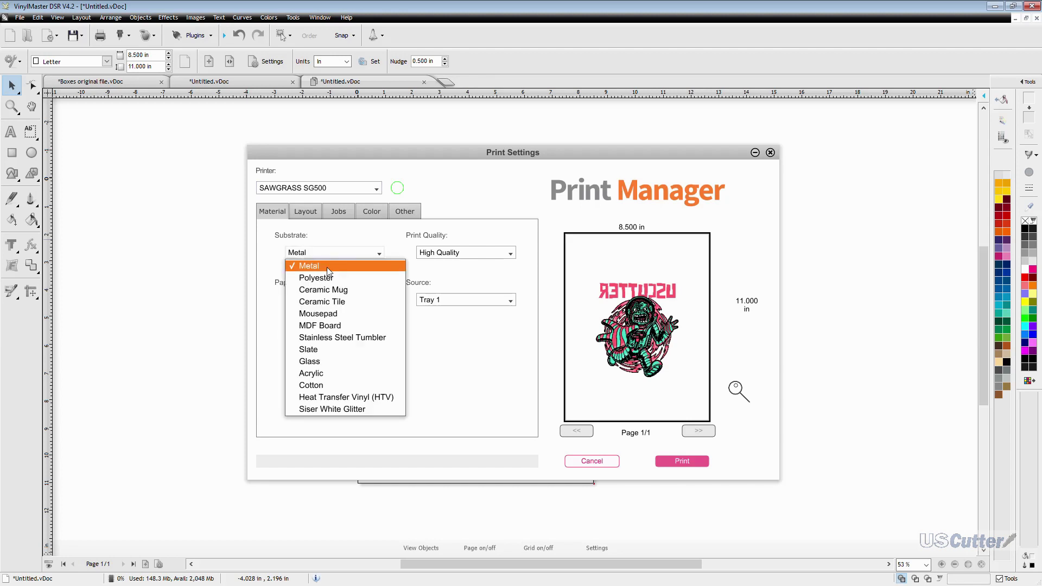
click(327, 267)
click(452, 254)
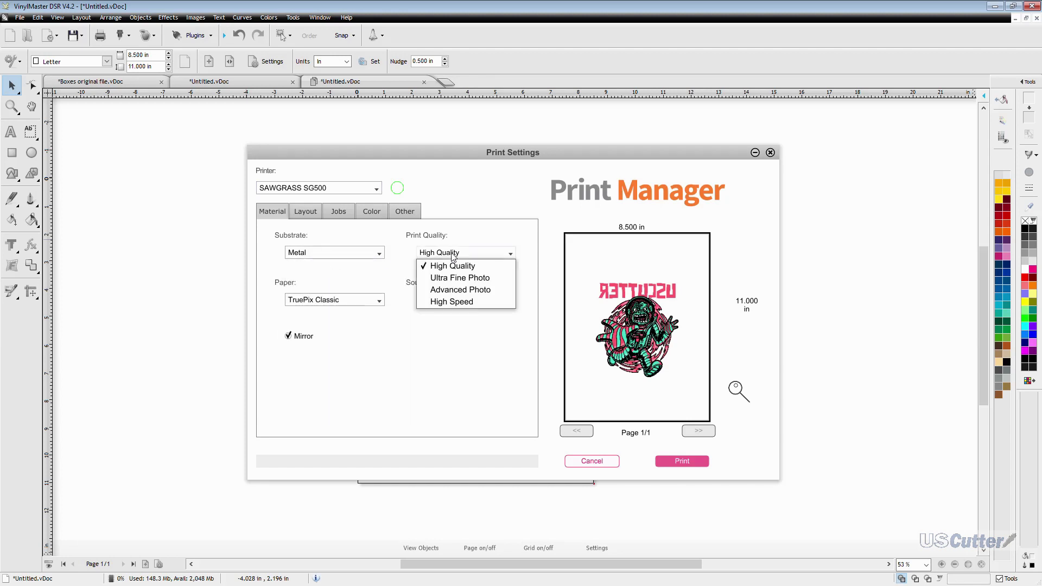
click(453, 254)
click(444, 255)
click(437, 257)
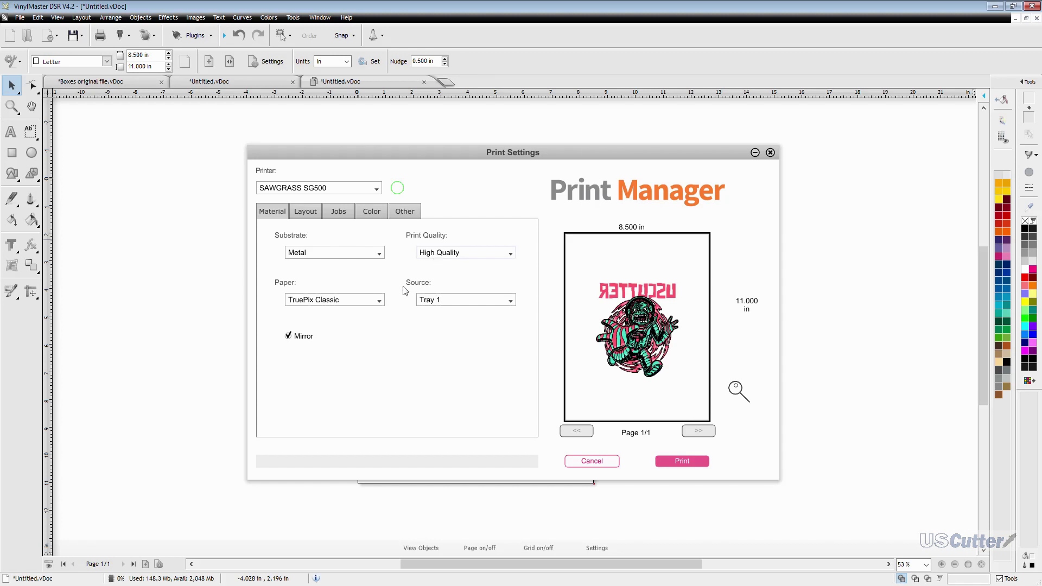
click(364, 255)
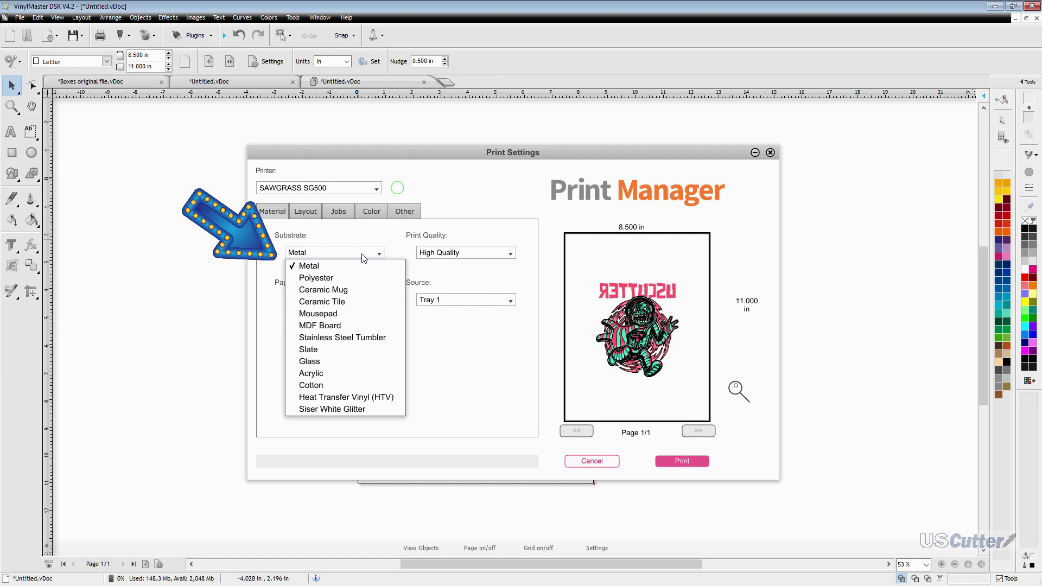
click(346, 283)
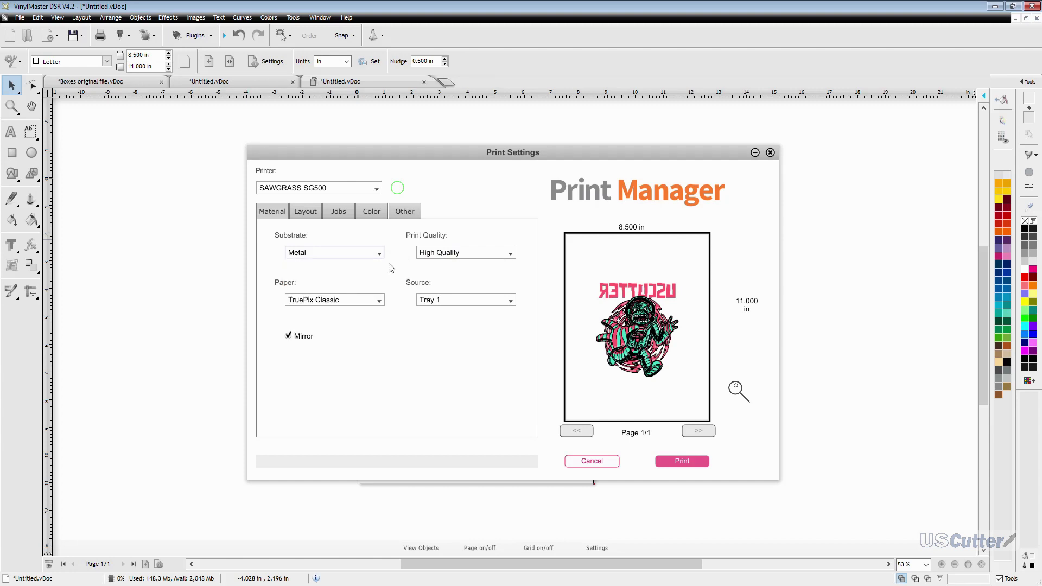
- Try Ceramic Mug as the substrate, keeping High Quality print quality
click(435, 254)
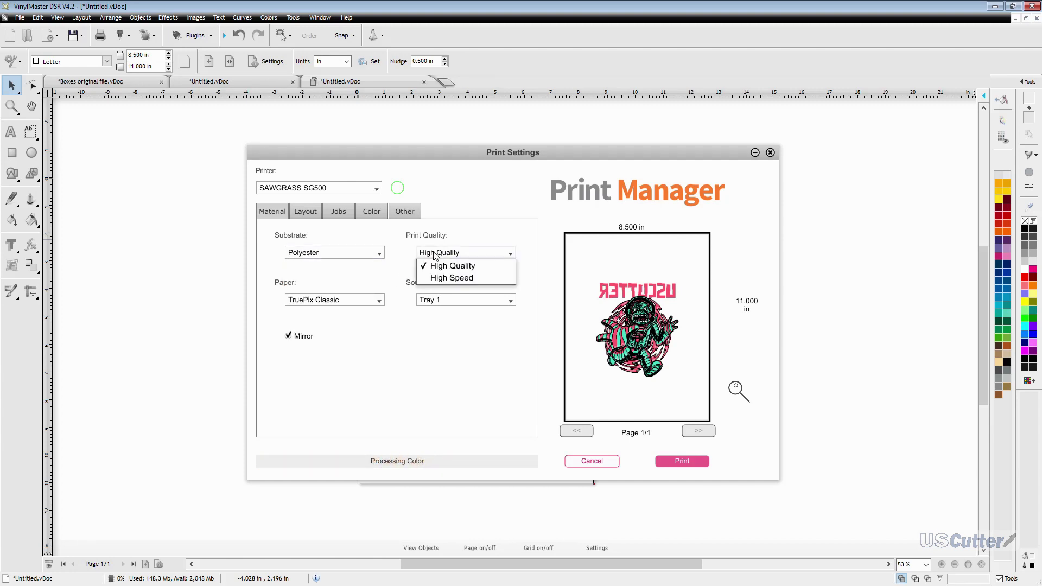
click(435, 254)
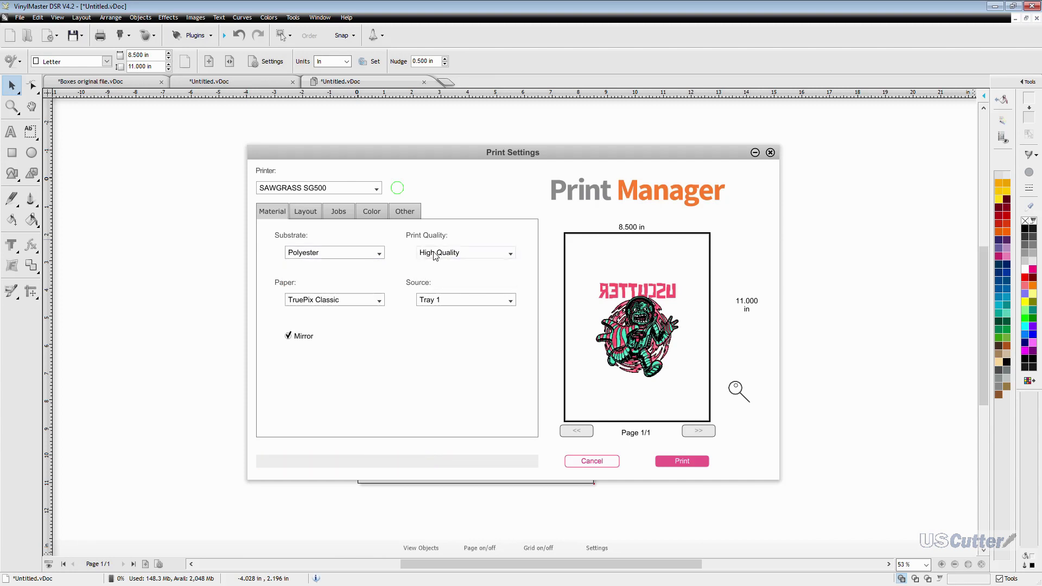
click(376, 254)
click(345, 297)
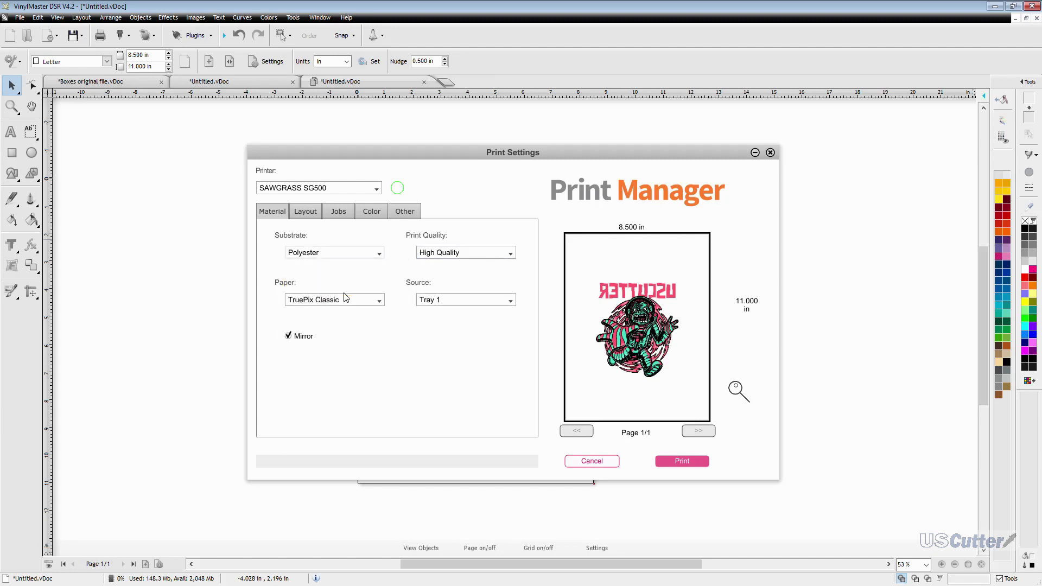
click(436, 258)
click(446, 254)
click(439, 255)
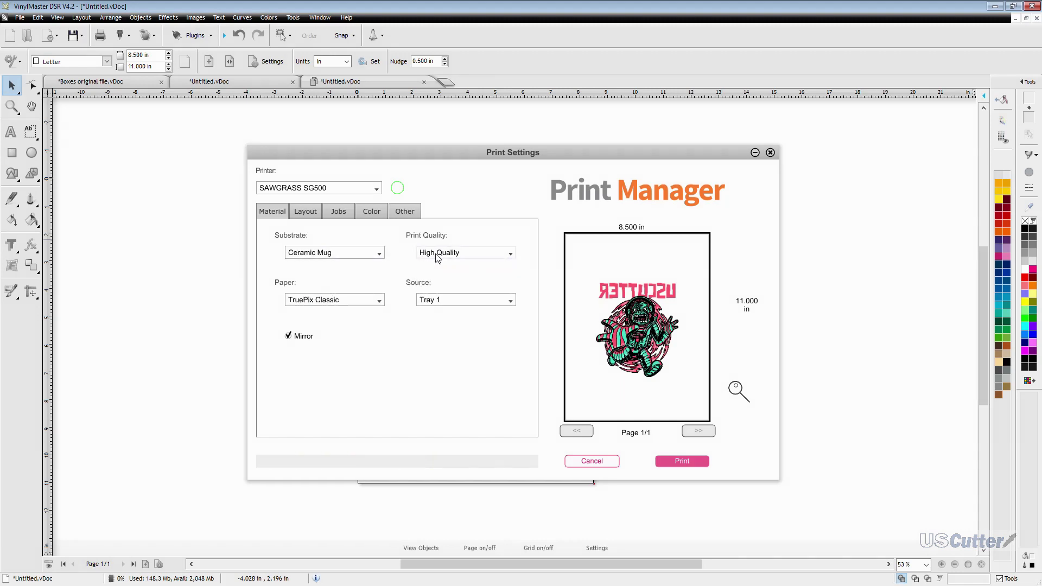
- Switch the substrate to Ceramic Tile and keep High Quality print quality
click(375, 255)
click(323, 290)
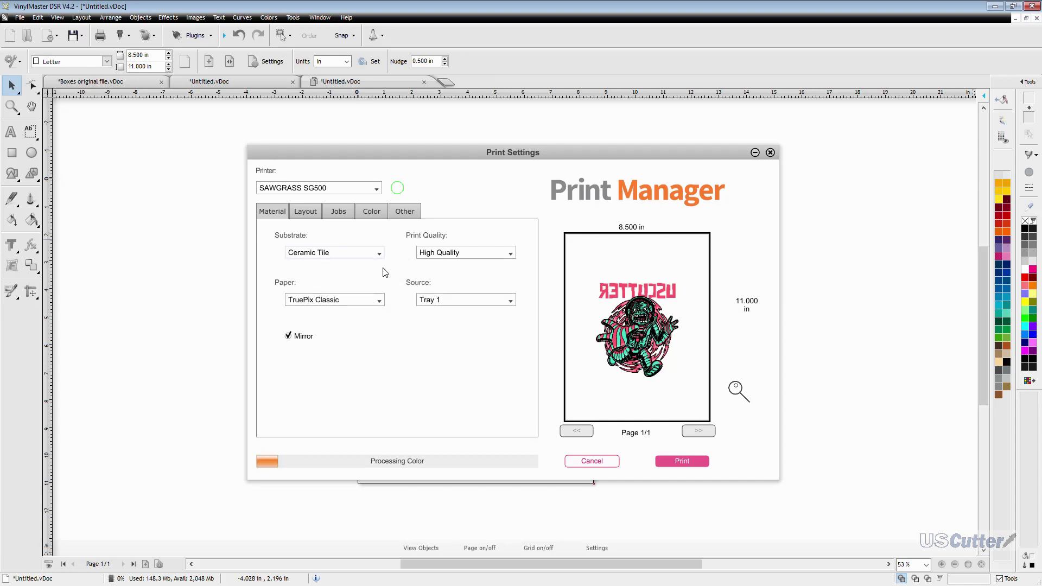
click(441, 255)
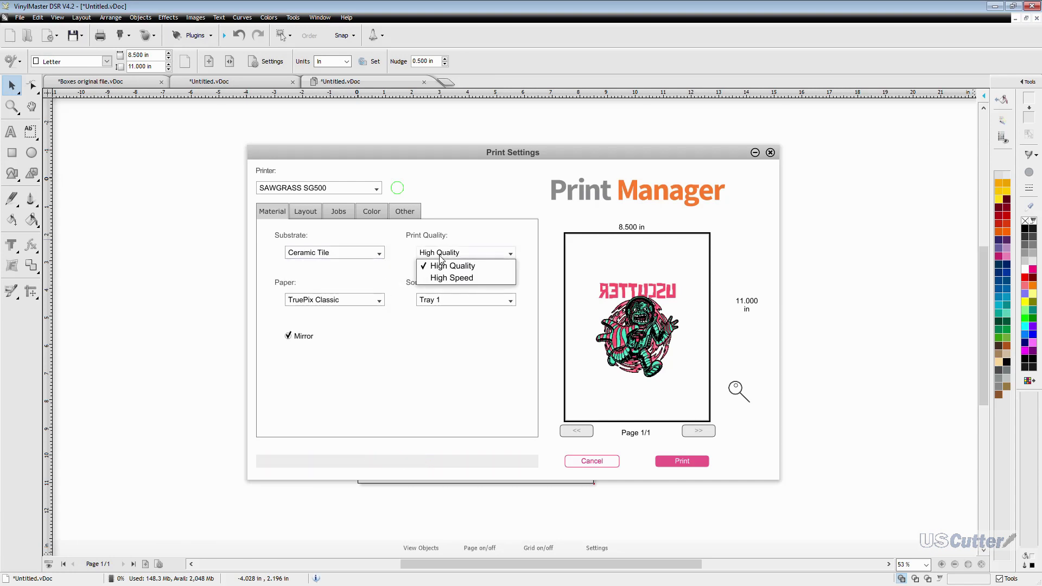
click(441, 265)
click(379, 254)
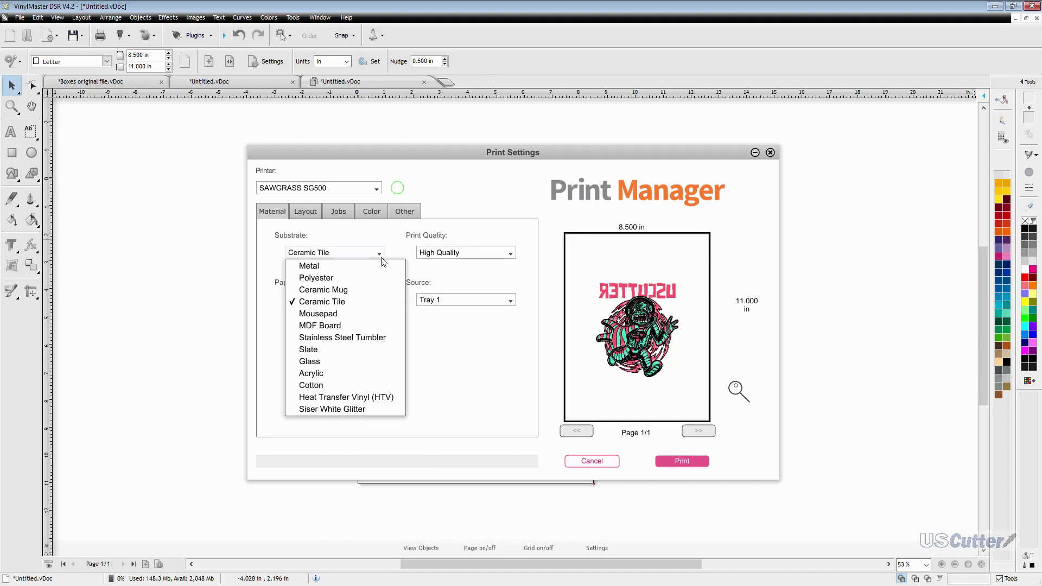
click(355, 314)
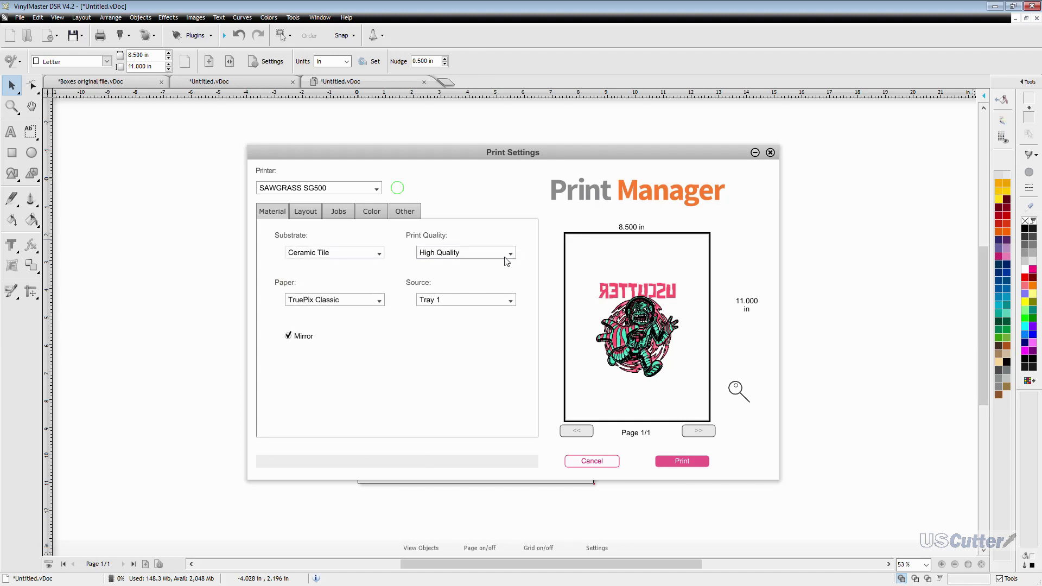
click(476, 255)
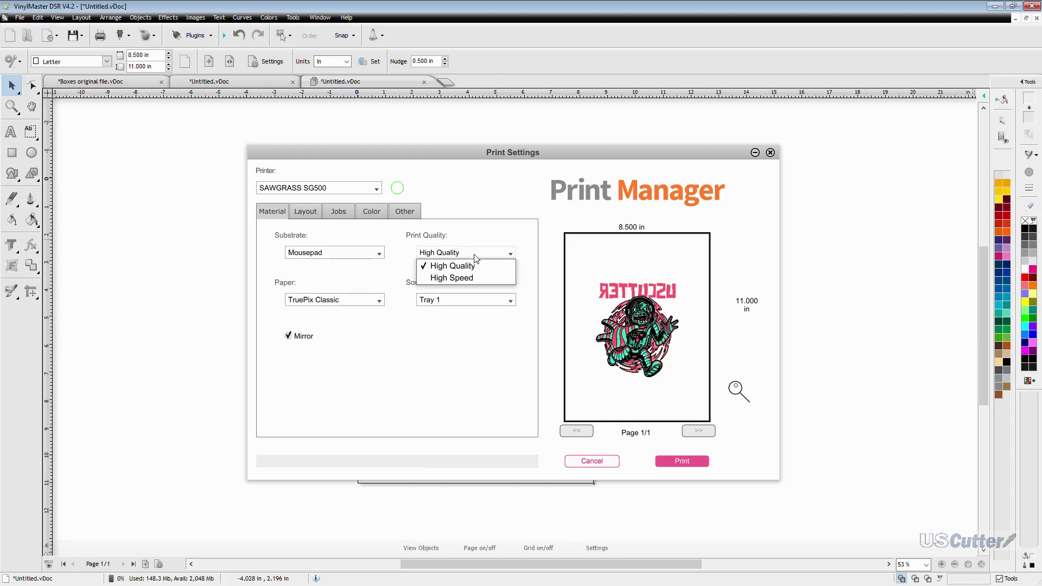
click(441, 264)
- Settle on Polyester as the substrate and review the sublimation paper types
click(378, 254)
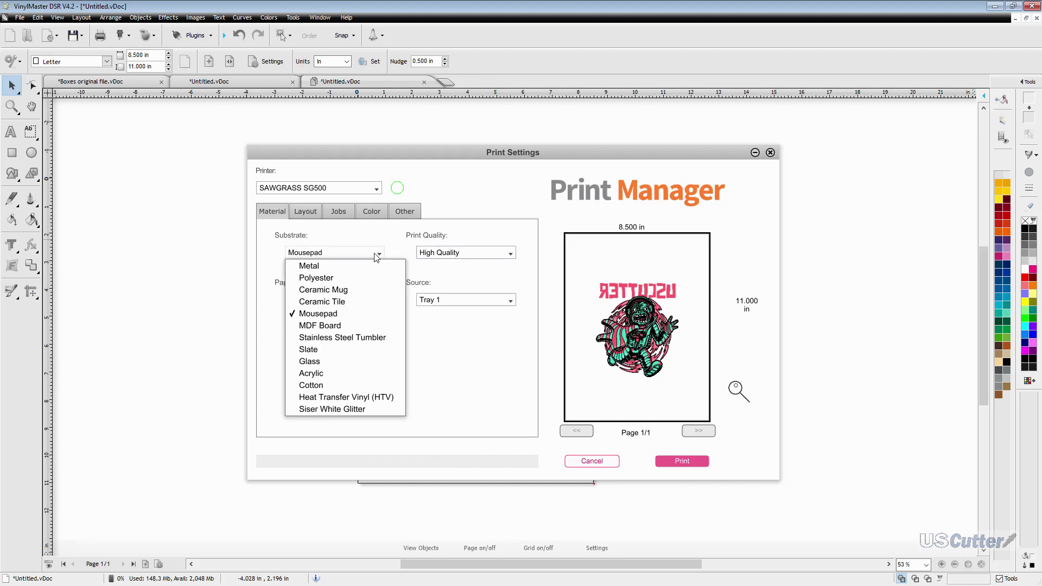
click(326, 324)
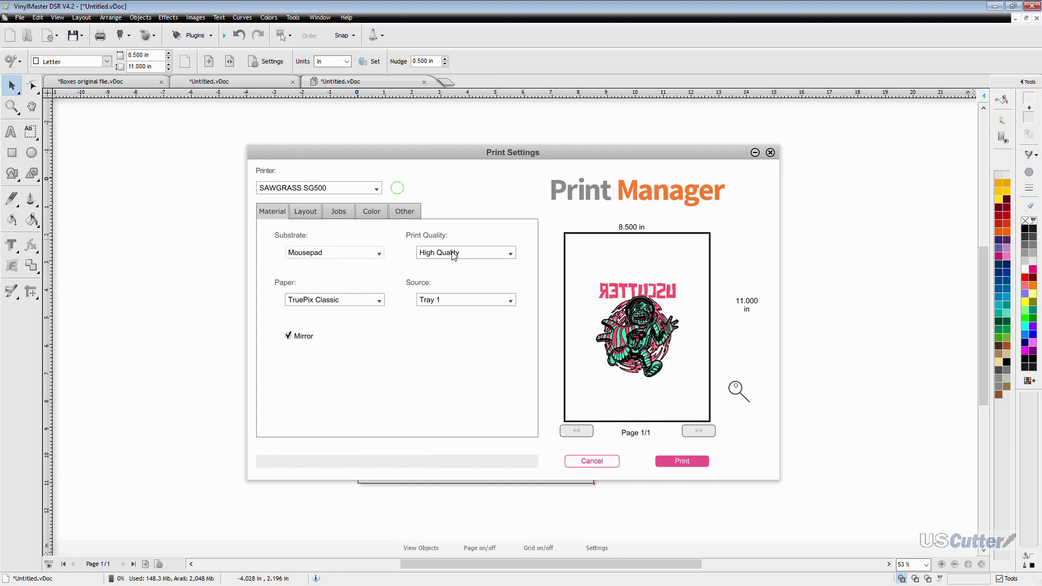
click(380, 253)
click(336, 279)
click(377, 300)
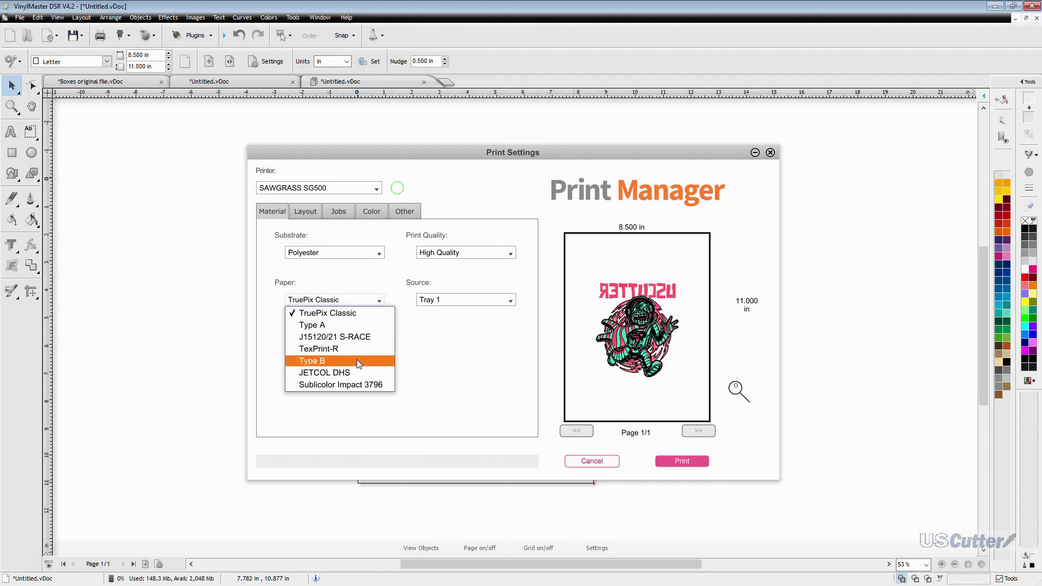
- Keep TruePix Classic paper fed from Tray 1
click(344, 312)
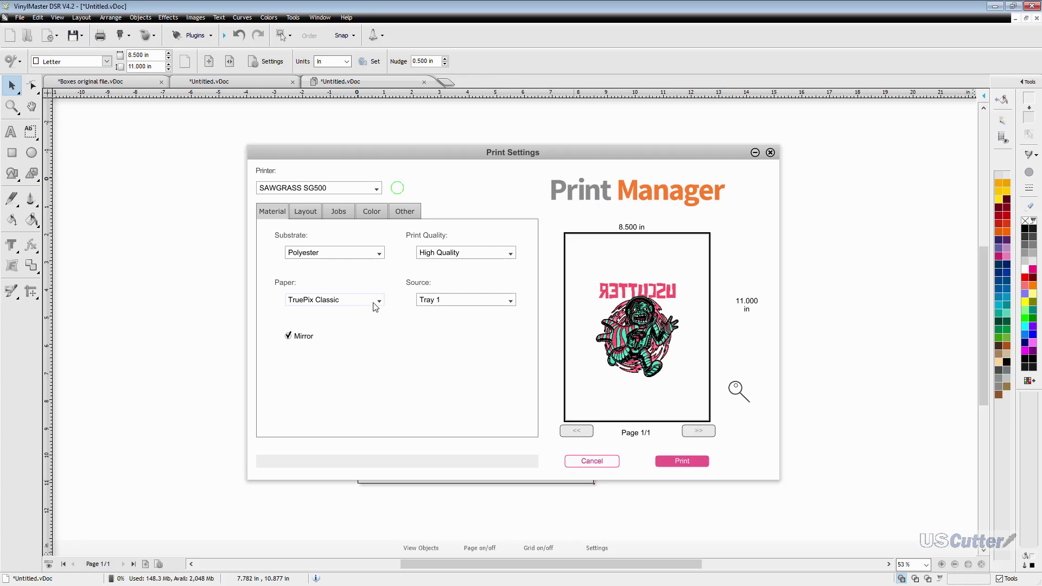
click(429, 300)
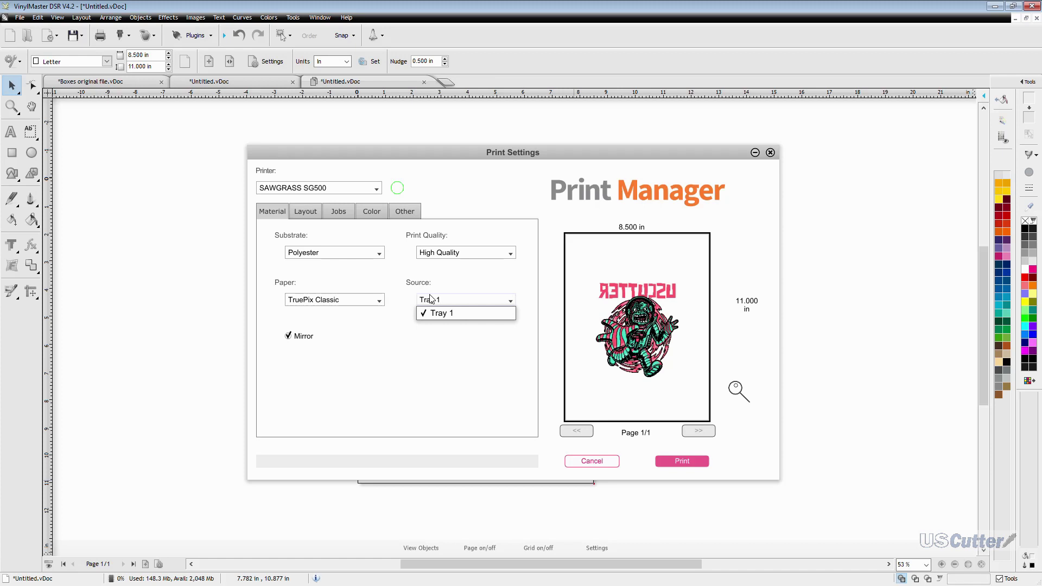
click(430, 299)
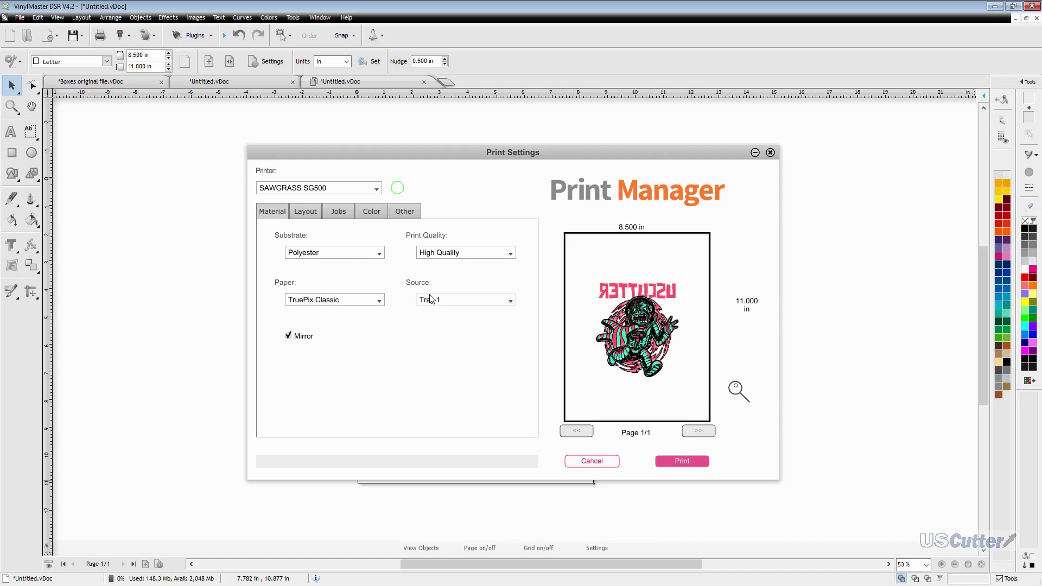
- Toggle the Mirror option off and back on for the transfer print
click(288, 336)
click(288, 336)
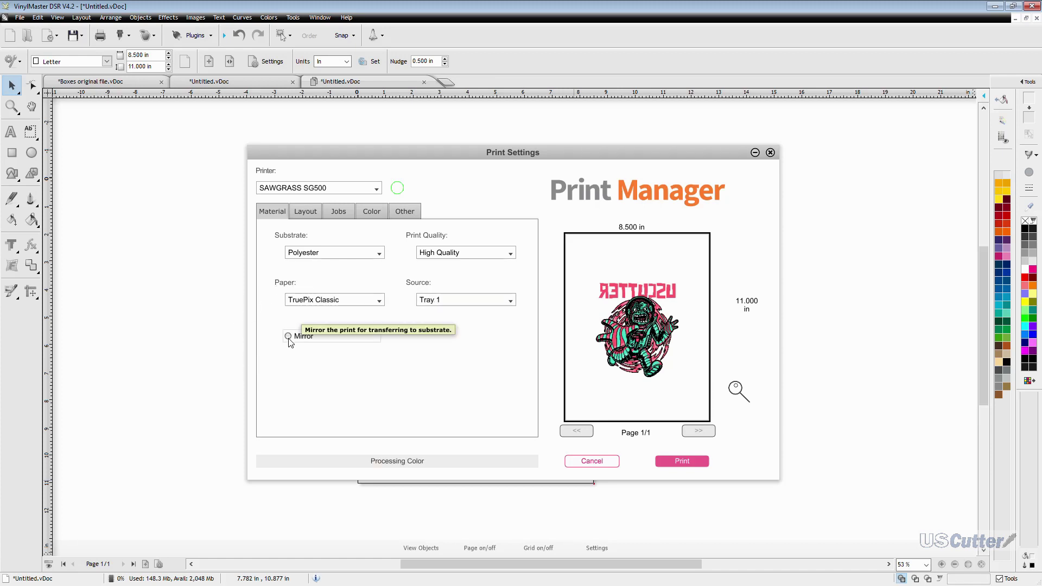
click(288, 336)
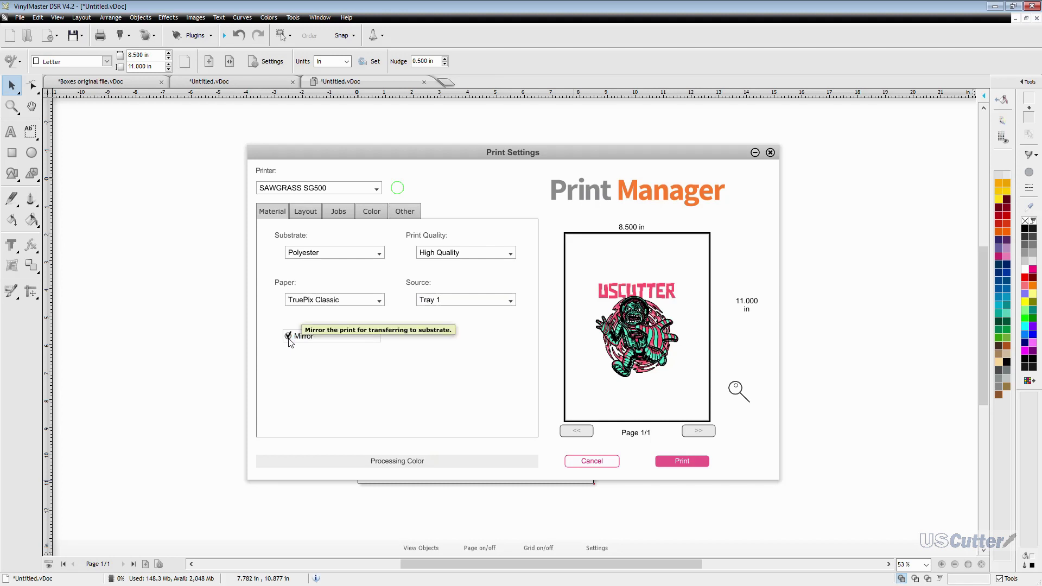
- Choose Print Manager Performs Layout, leave Center unticked, and keep US Letter page size
click(296, 216)
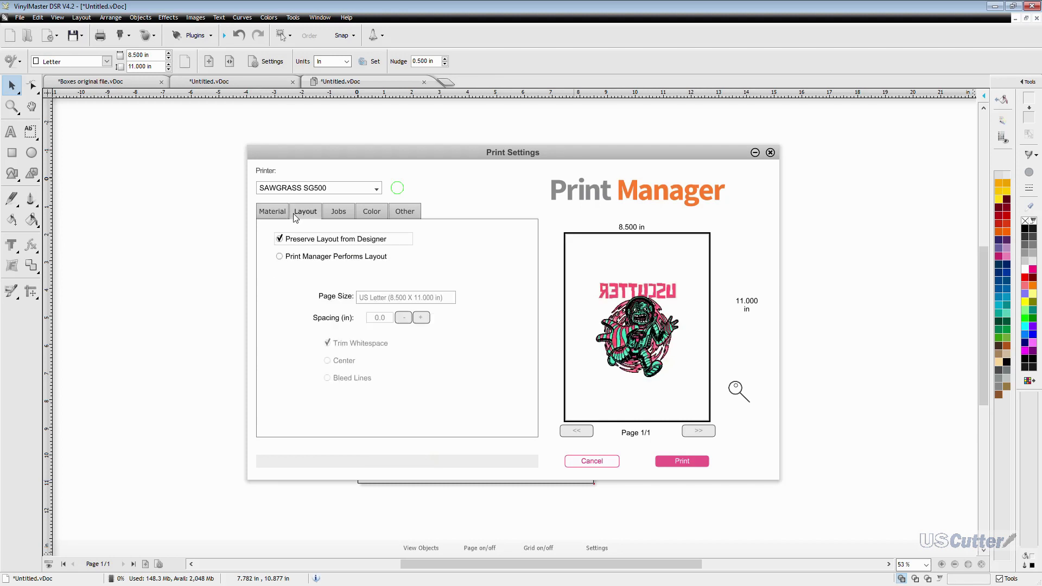
click(283, 239)
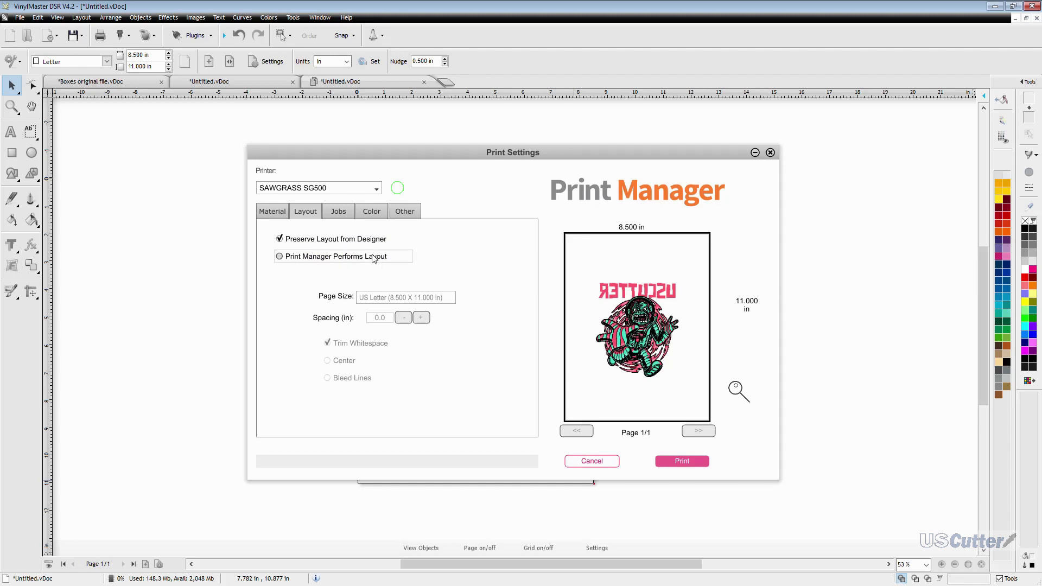
click(320, 255)
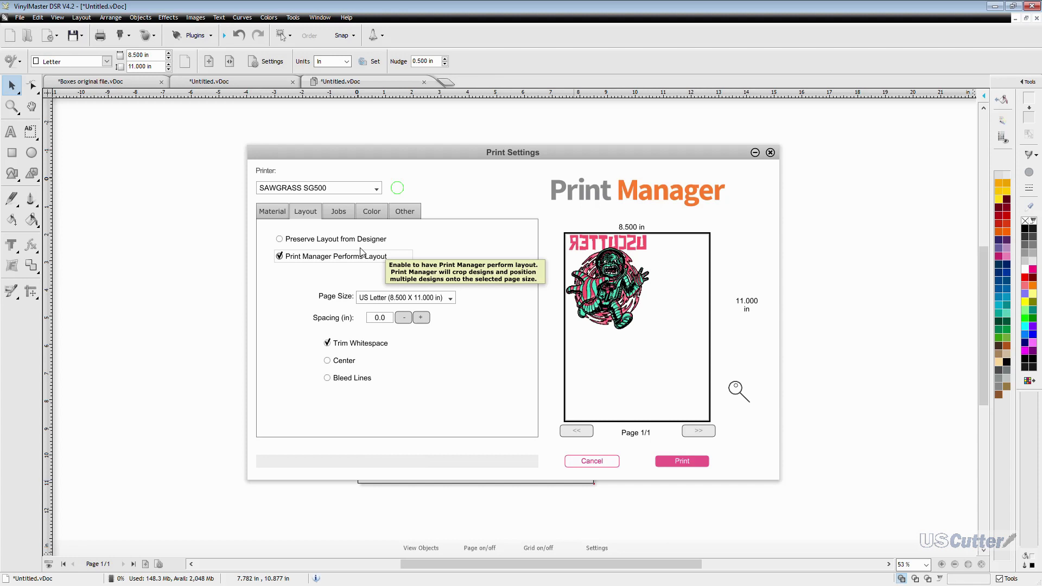
click(328, 362)
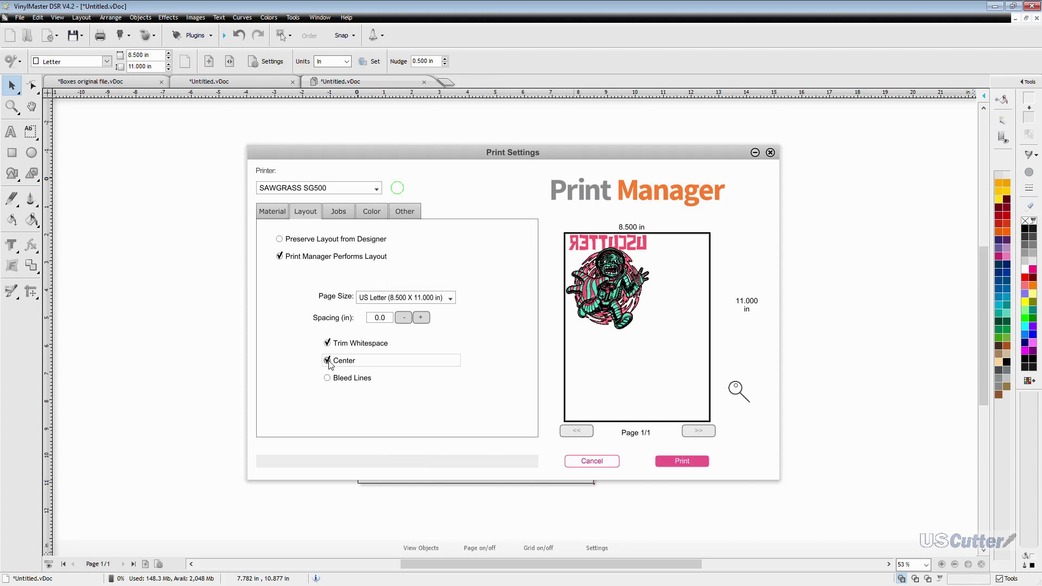
click(328, 362)
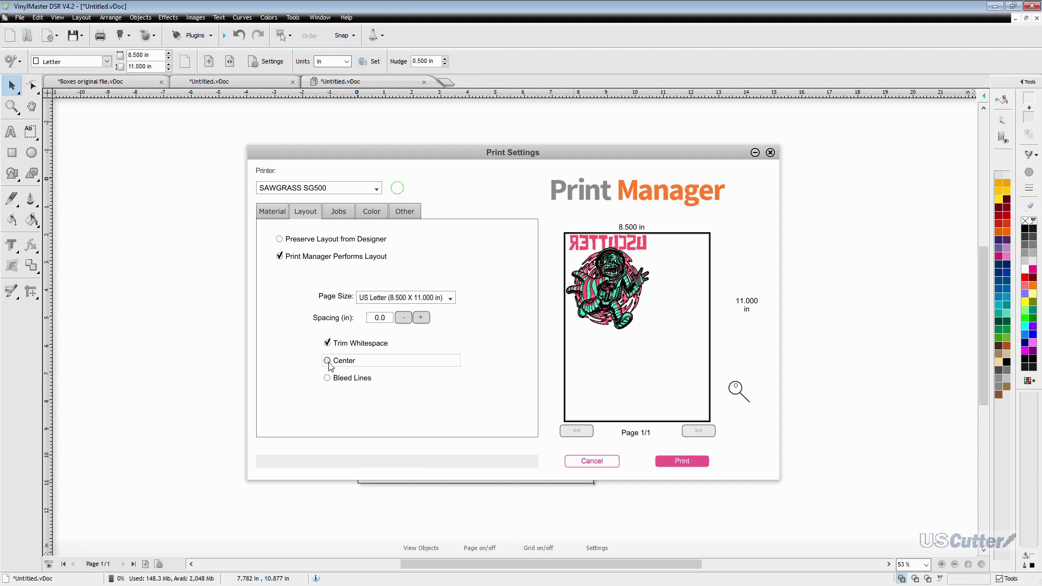
click(451, 298)
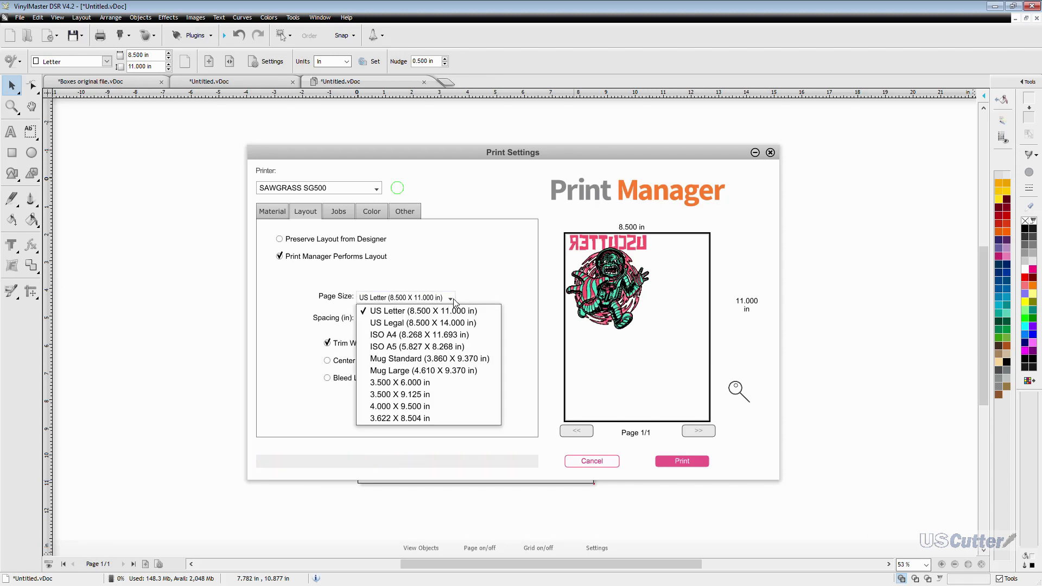
click(454, 299)
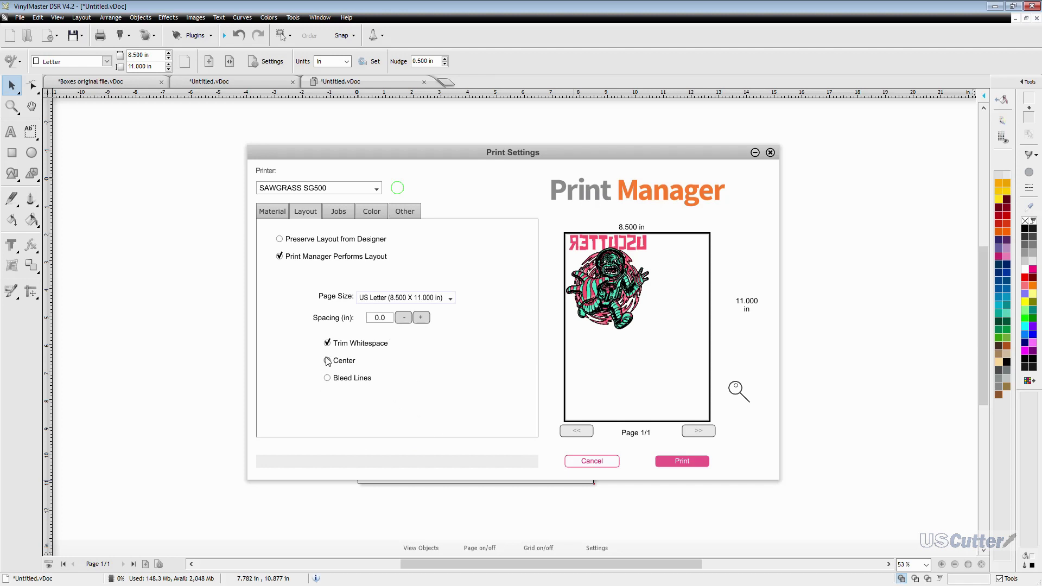
click(340, 212)
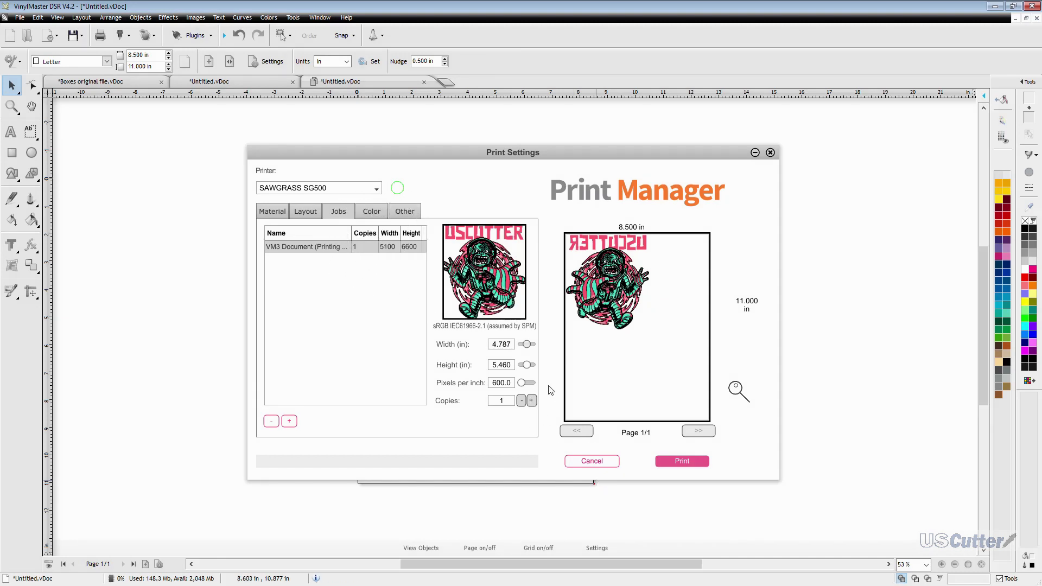
- Resize the VM3 Document job to 4.900 × 5.590 in at 586.1 ppi
click(289, 422)
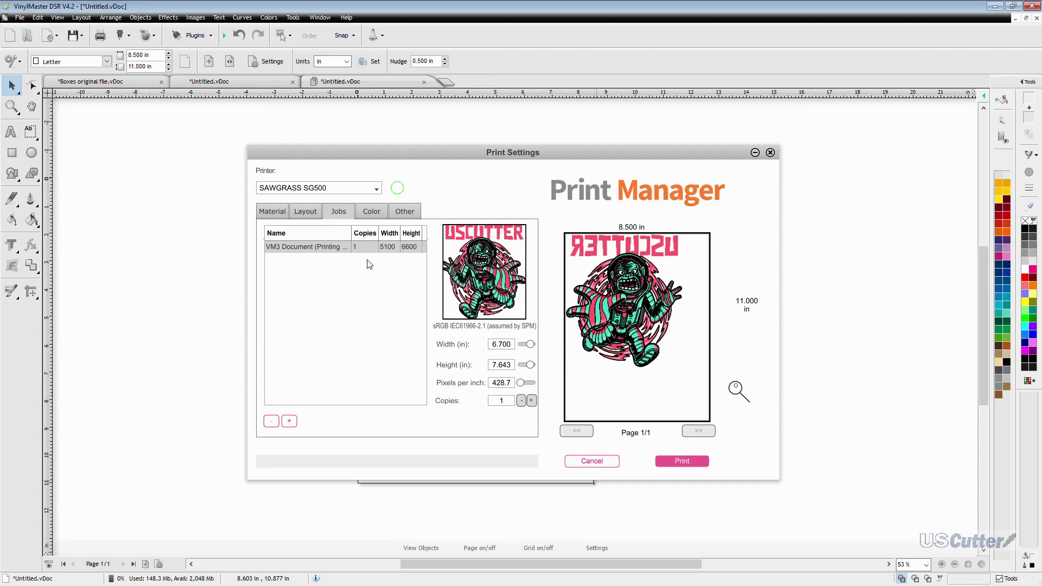
click(345, 282)
click(406, 349)
click(520, 346)
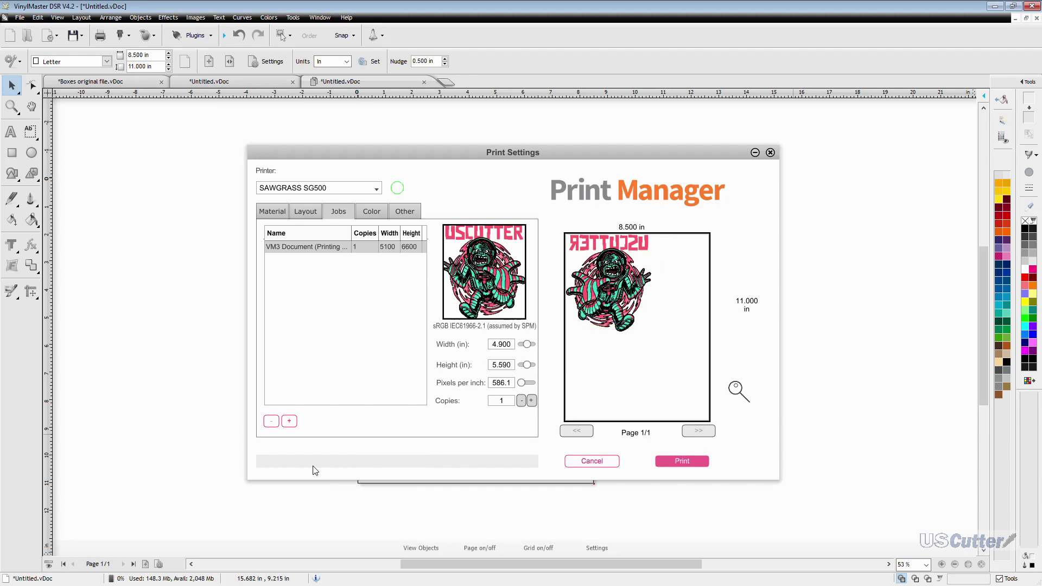
- Set the colour mode to Vivid and leave the palette Disabled
click(374, 210)
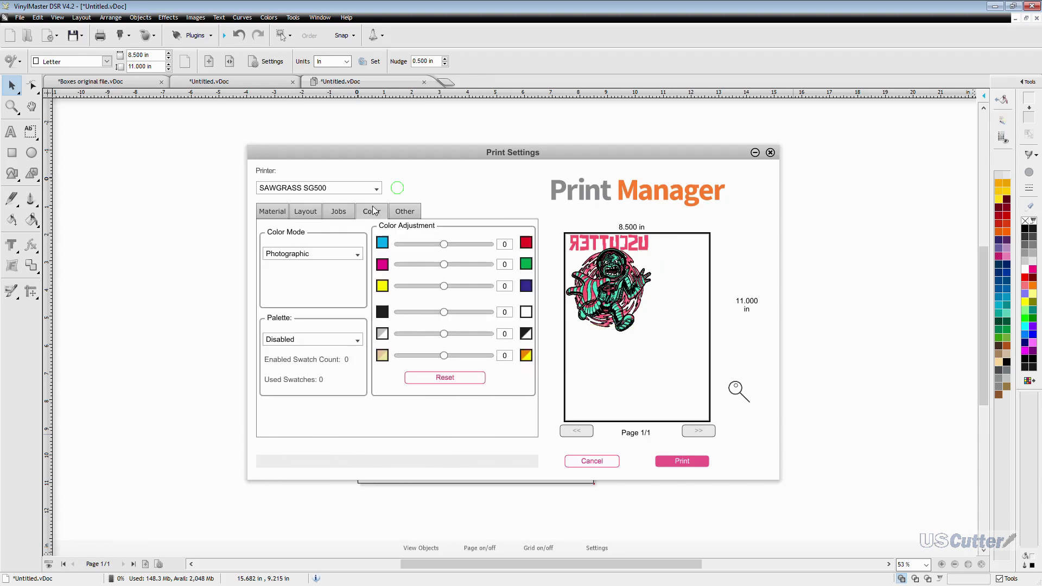
click(345, 255)
click(317, 281)
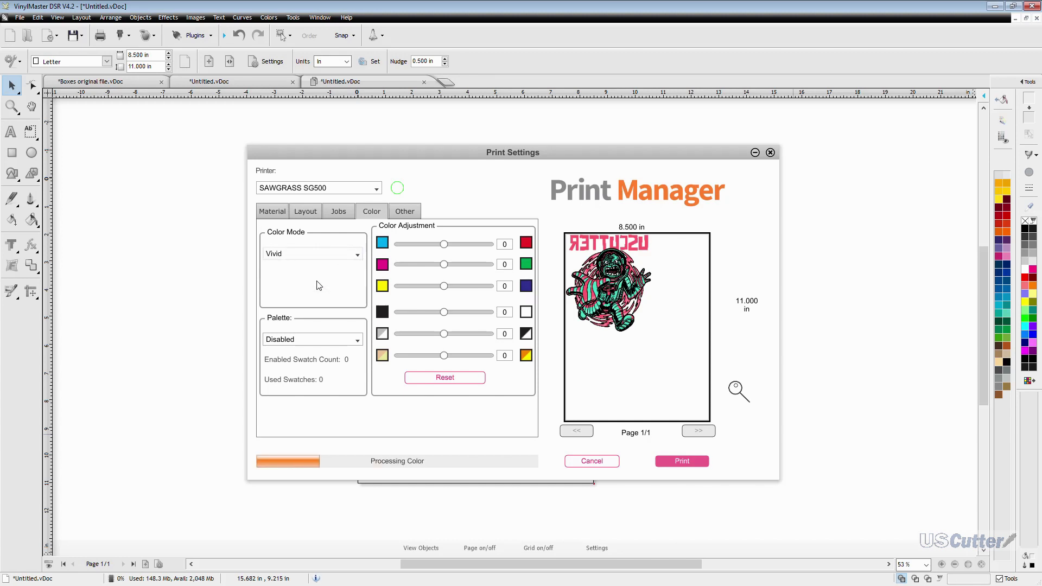
click(357, 341)
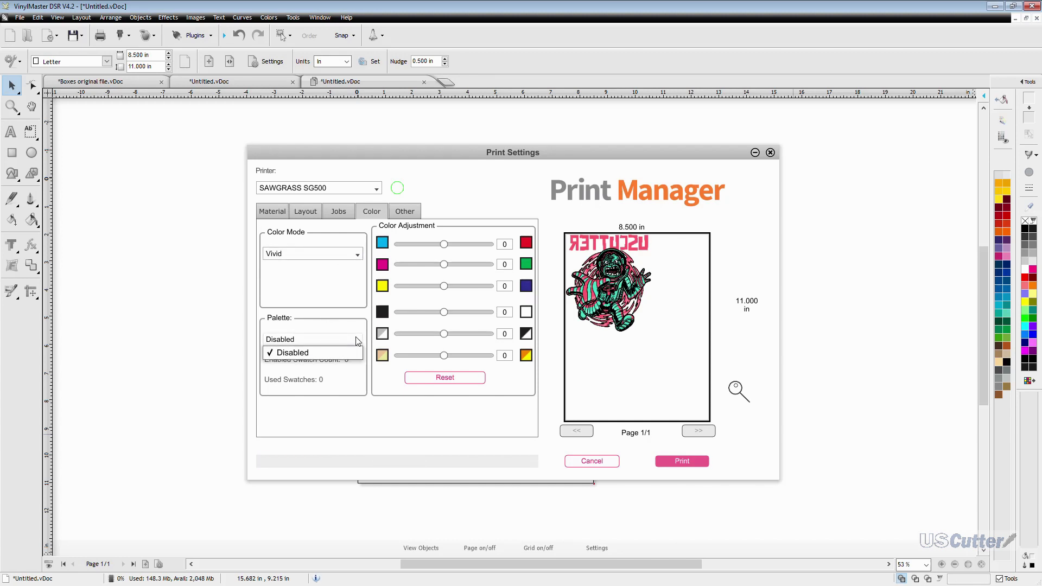
click(358, 341)
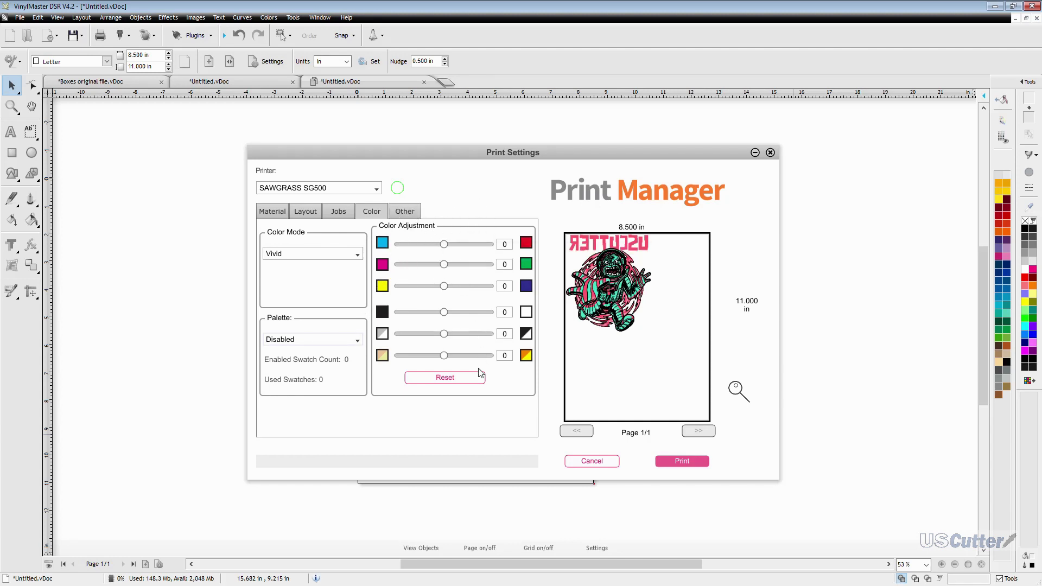
- Try the hue sliders (-36, -37, 28), then reset all colour adjustments to 0
click(398, 244)
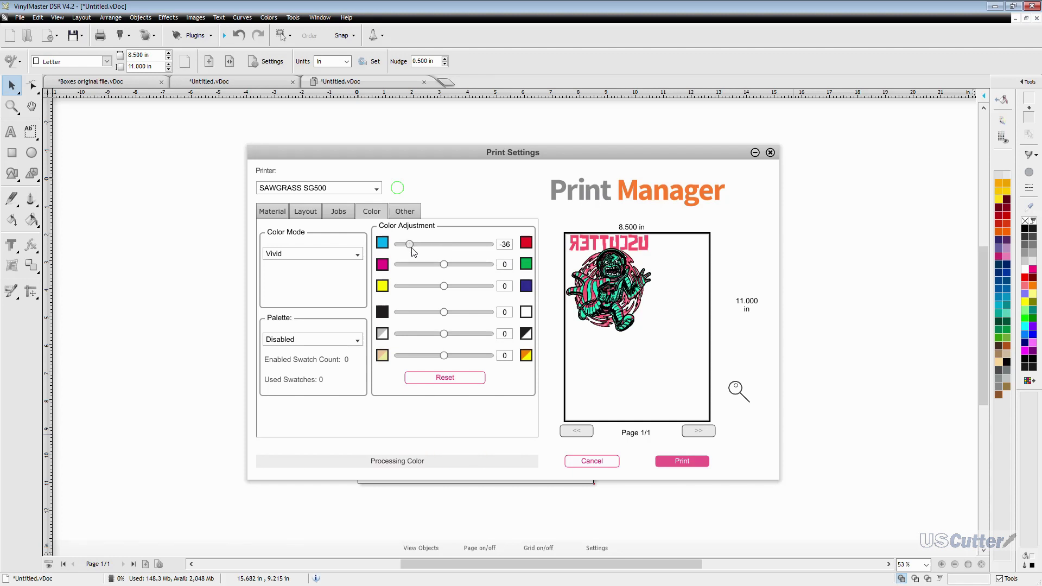
click(443, 265)
click(410, 265)
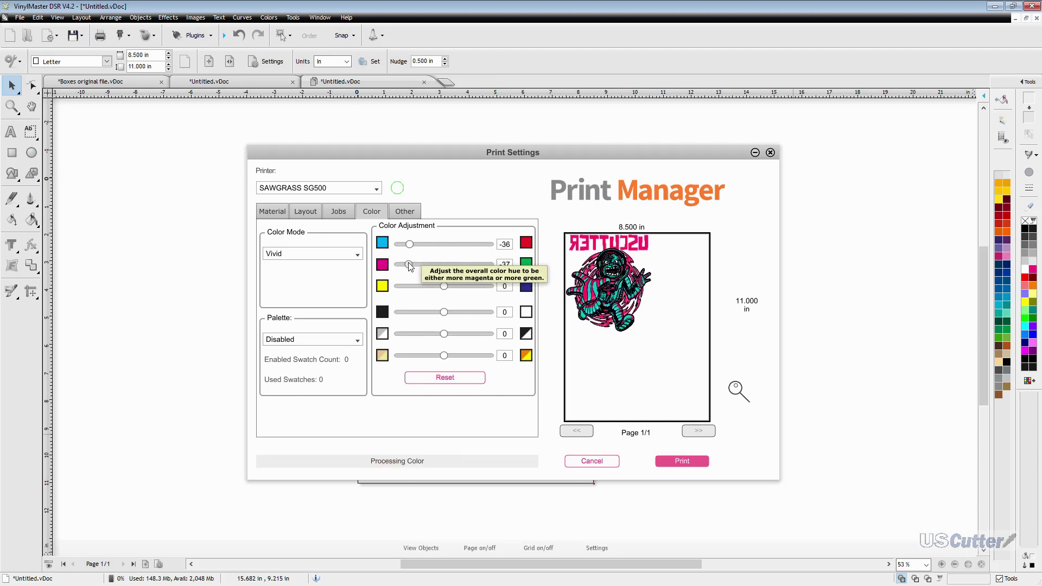
drag(443, 286, 470, 286)
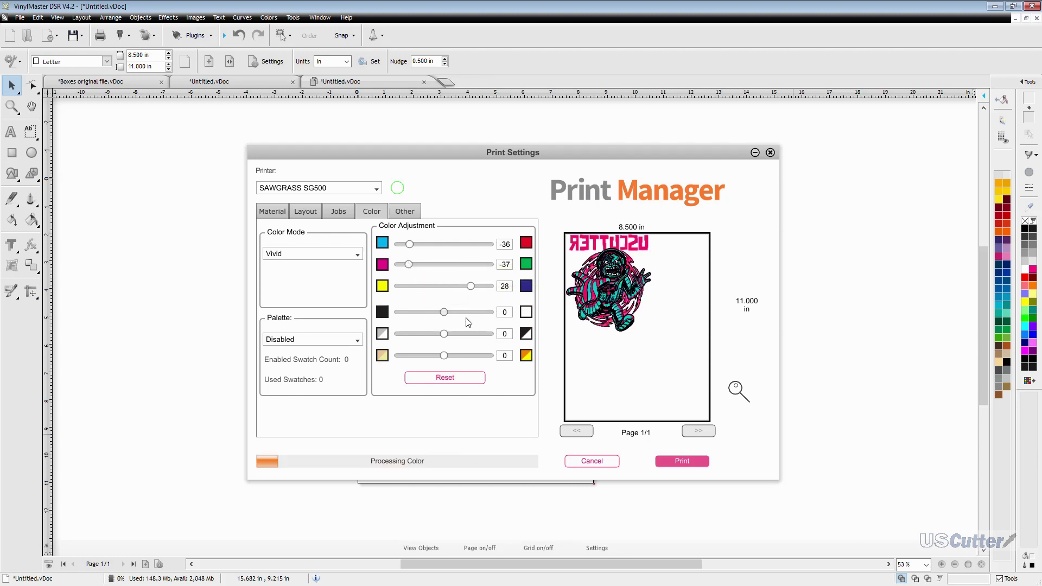
click(460, 377)
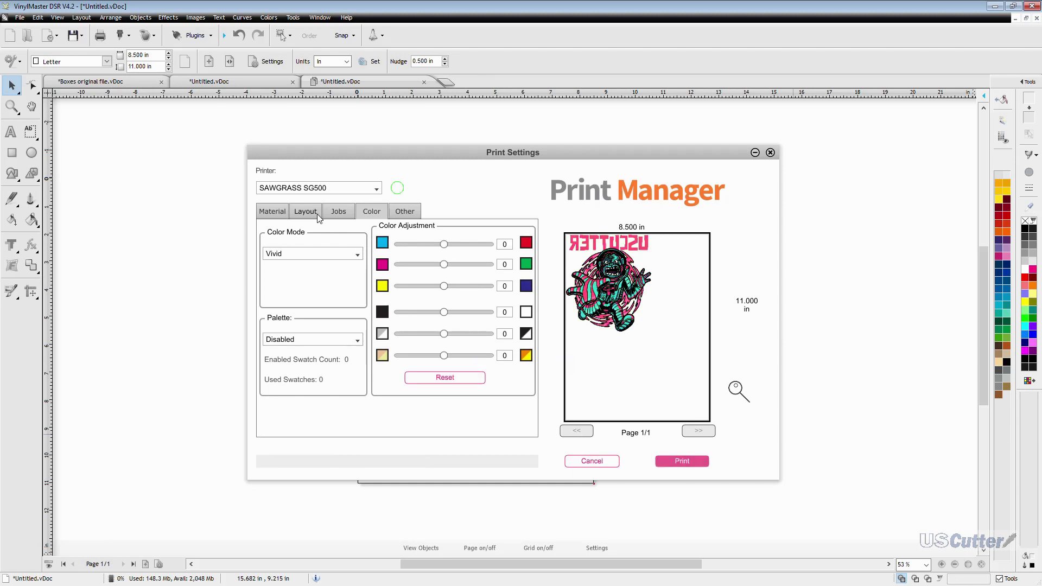
- Tick Preserve Layout from Designer, then close the Print Manager settings with Esc
click(405, 213)
click(312, 245)
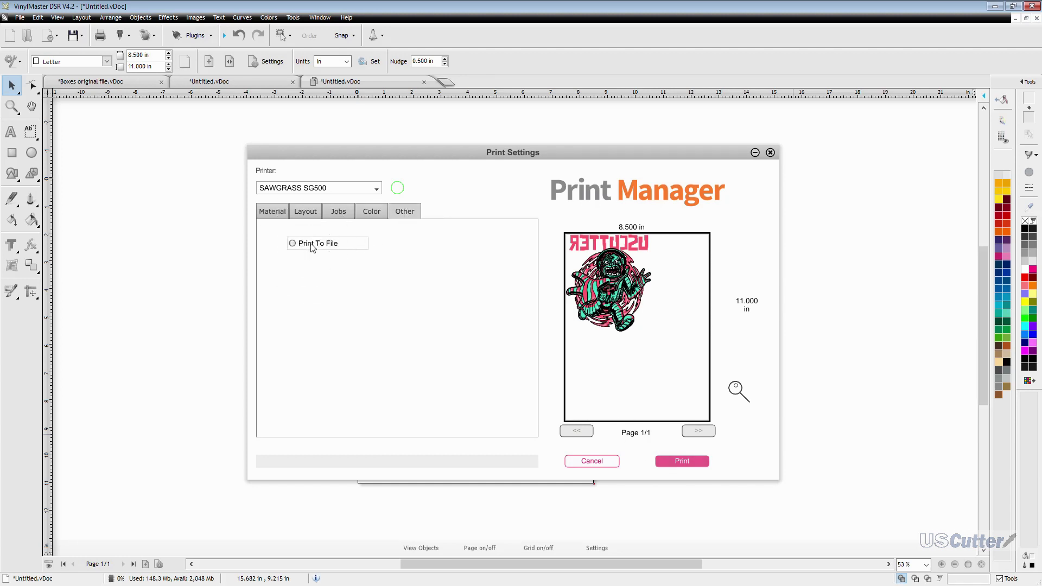
click(307, 213)
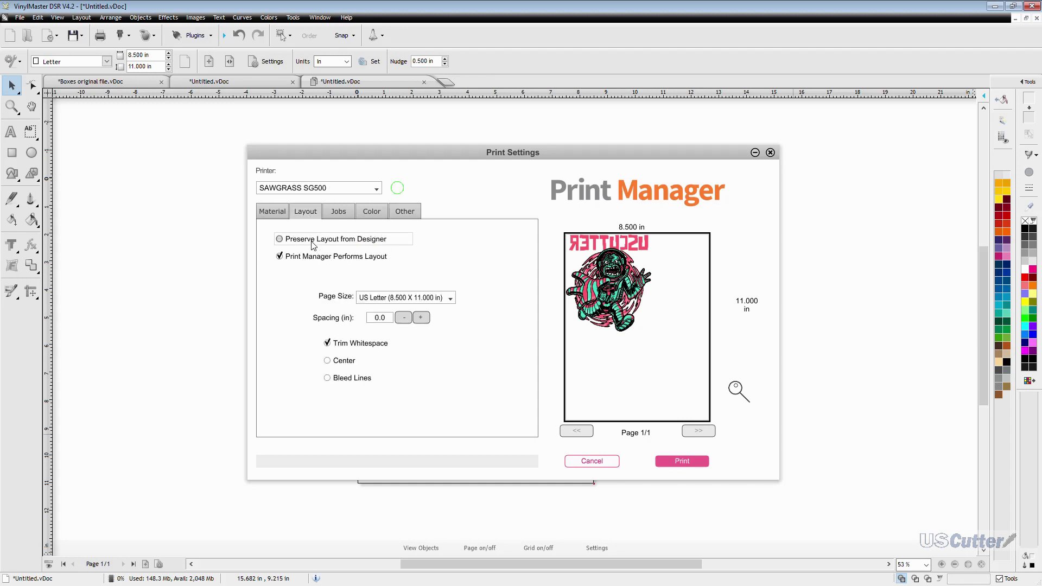
click(314, 242)
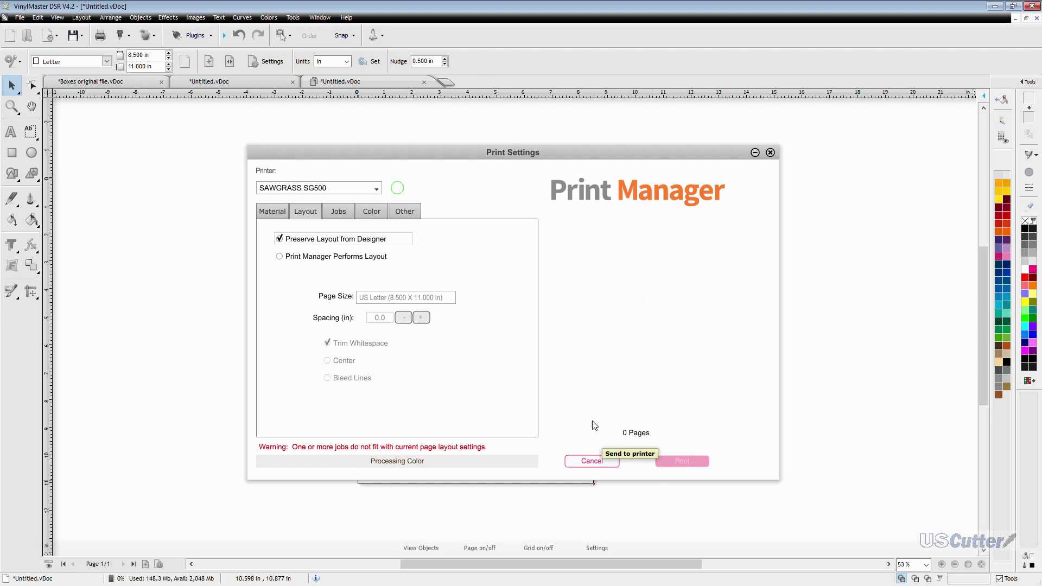
click(276, 214)
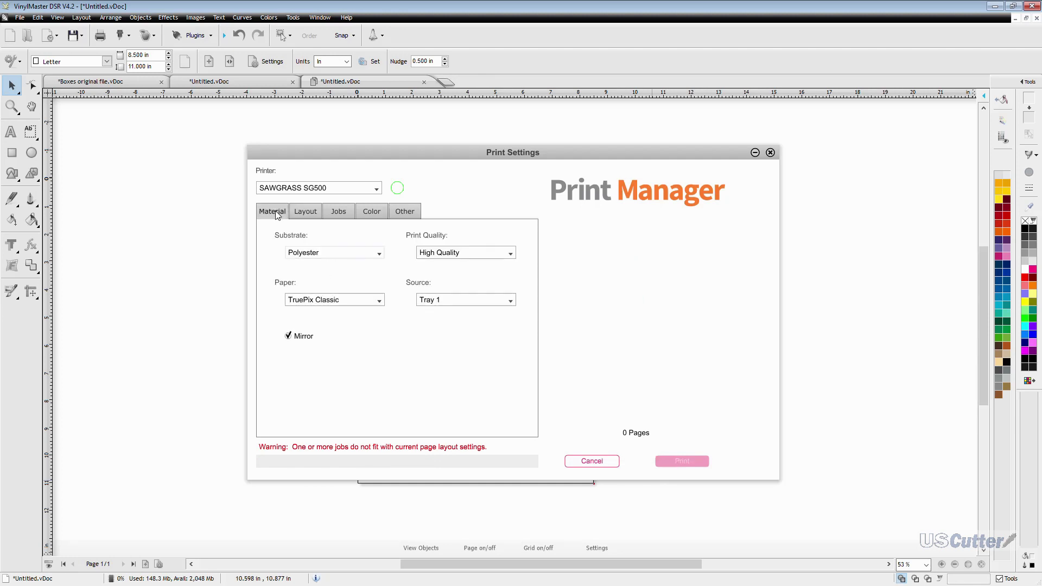
click(311, 219)
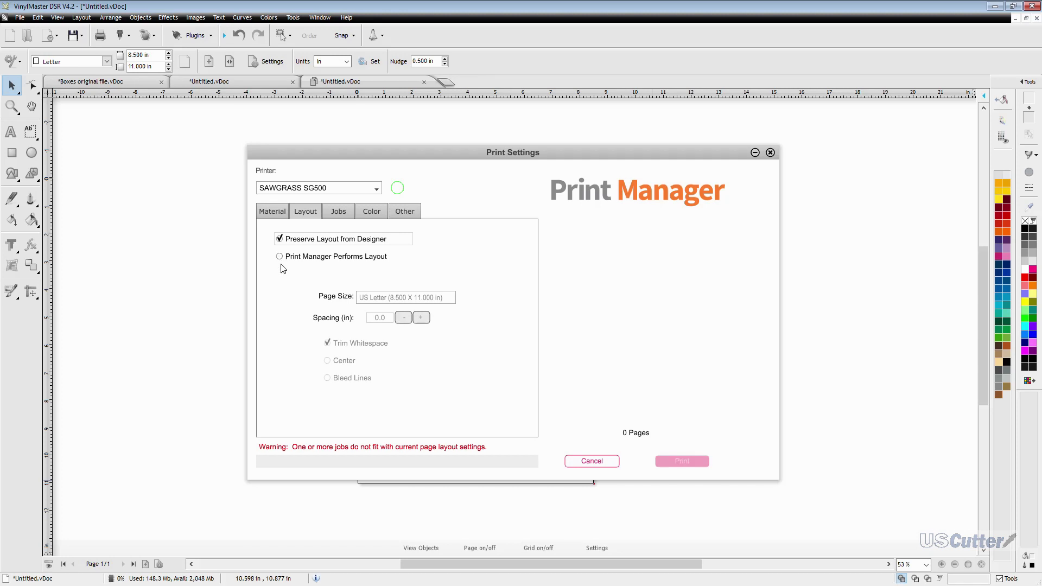
key(Escape)
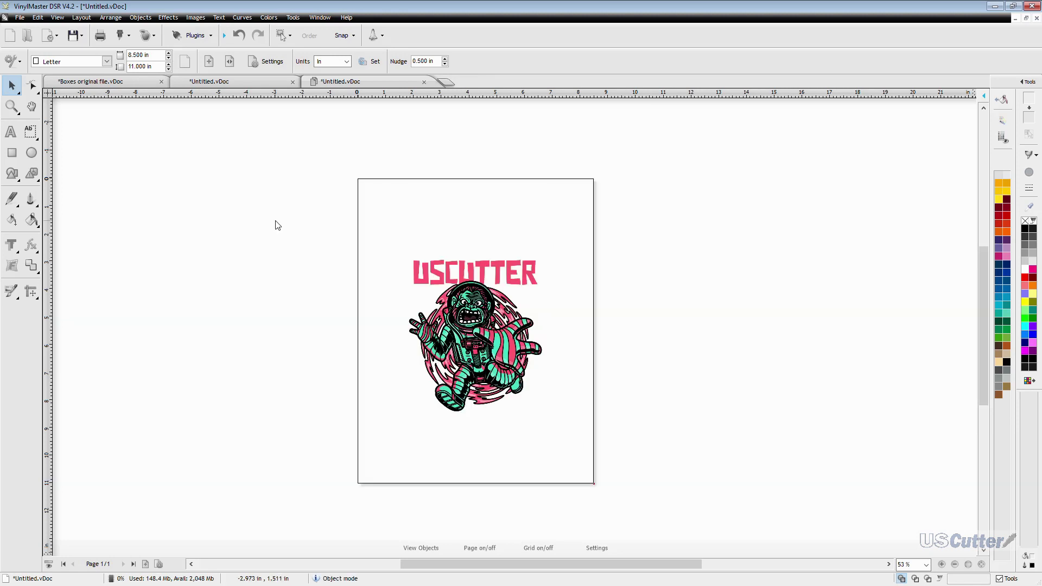
- Send the astronaut design to Sawgrass Print Manager again and check the paper options
click(101, 36)
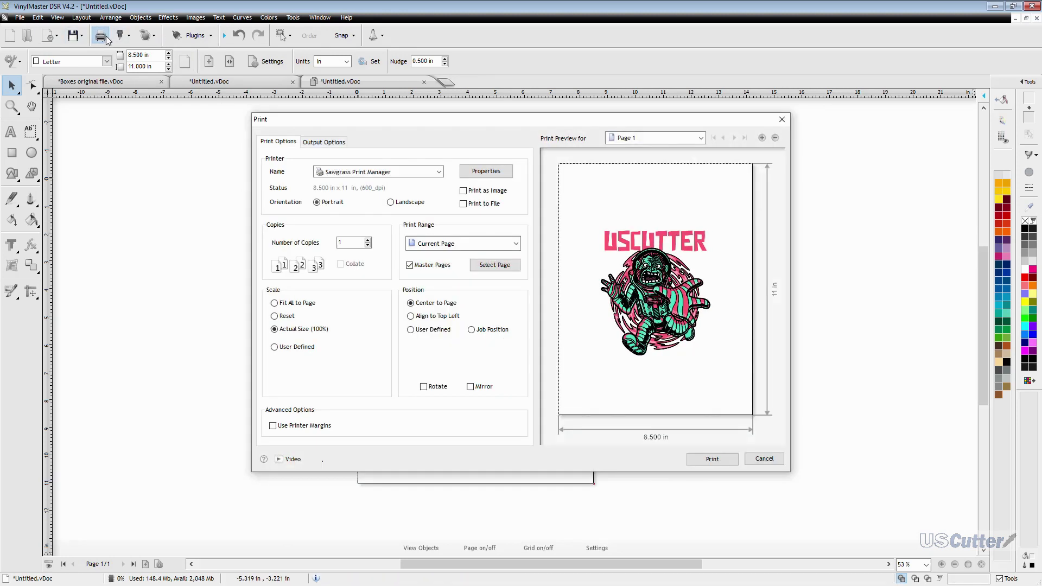
click(711, 459)
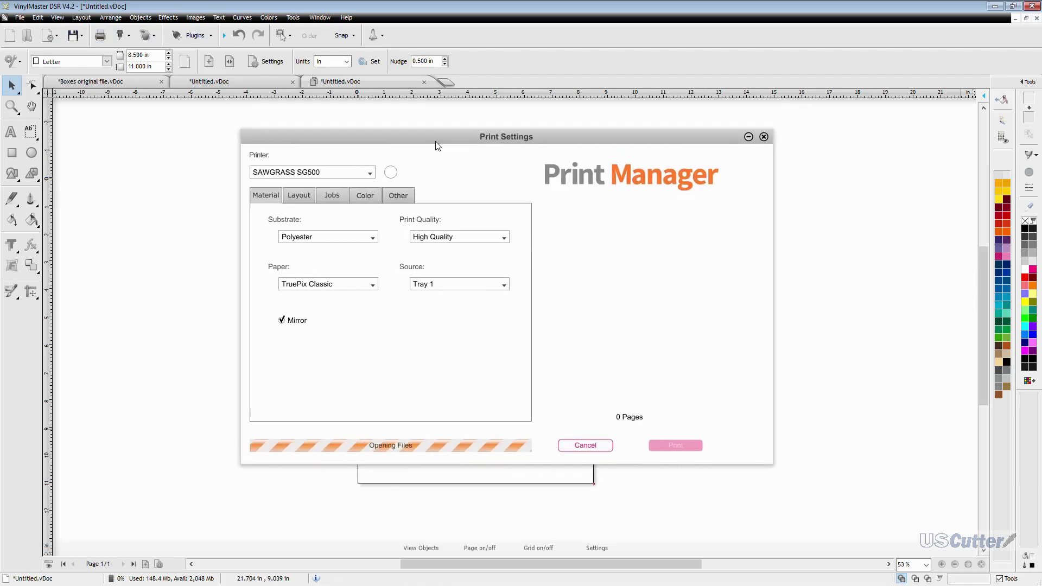
click(304, 235)
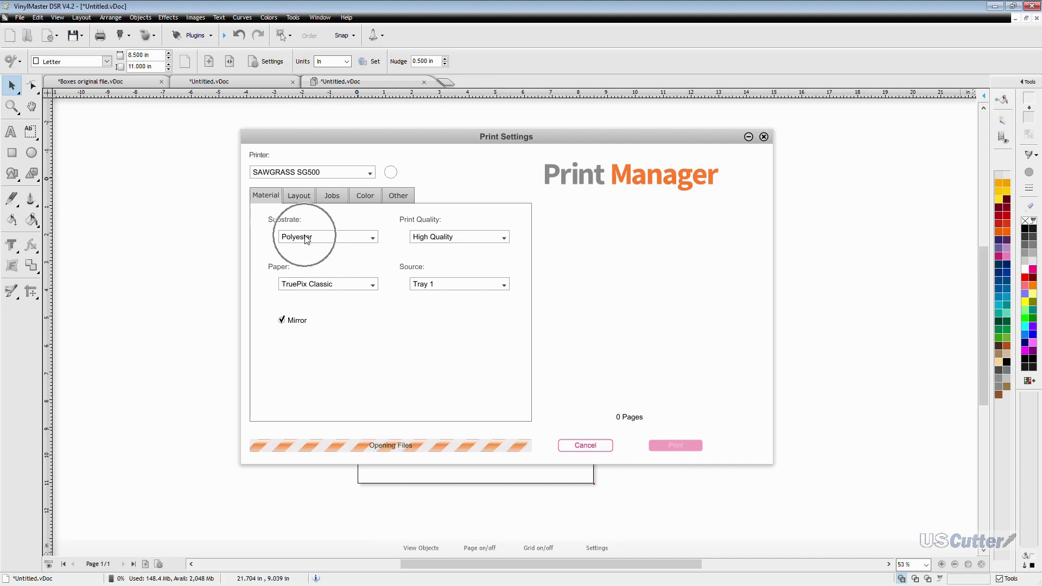
click(332, 284)
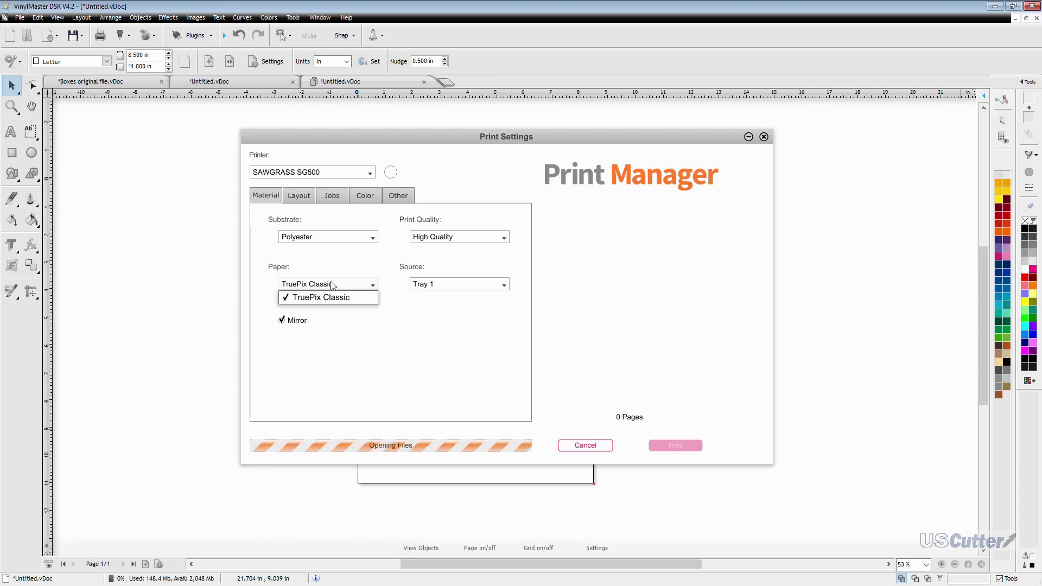
click(332, 284)
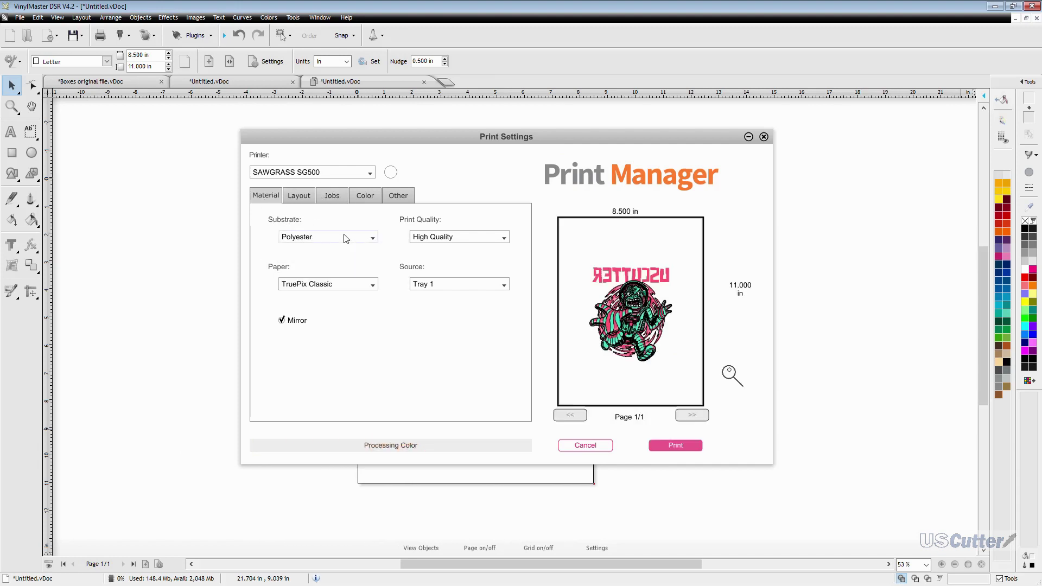
- Review Siser Easy Subli Vinyl paper variants, then set the substrate to Metal with TruePix Classic paper
click(344, 237)
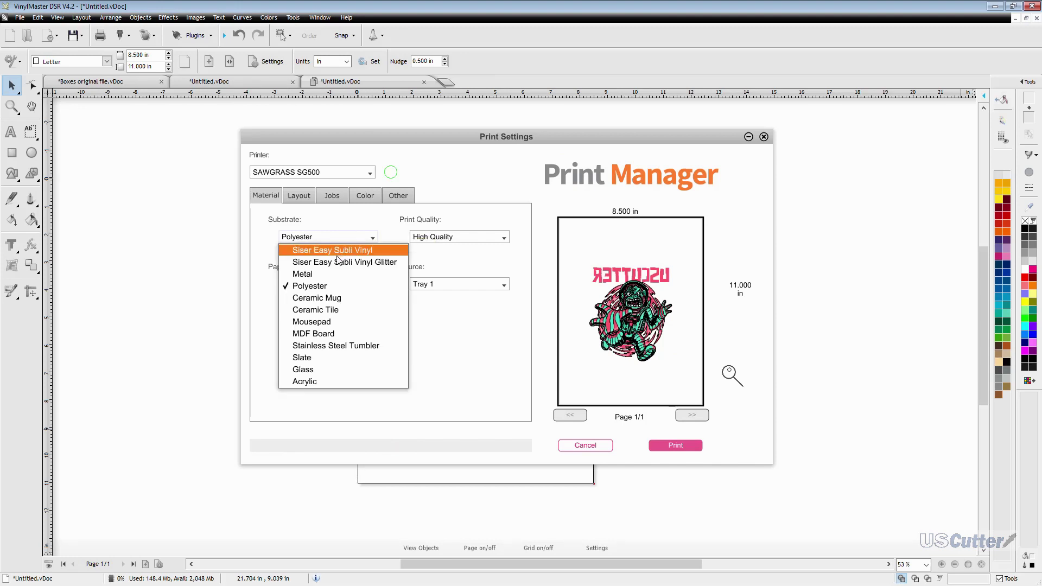
key(Escape)
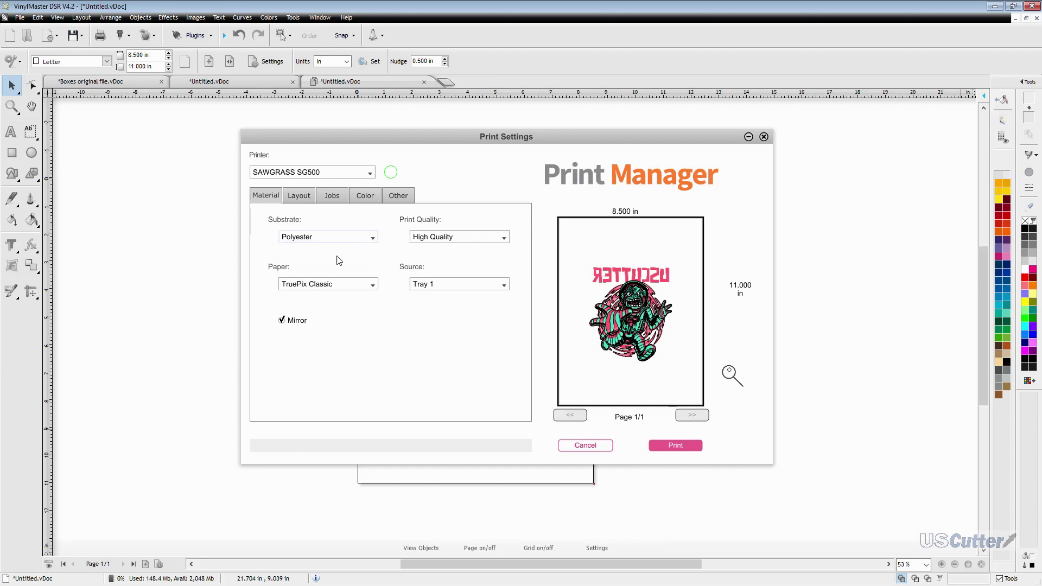
click(349, 286)
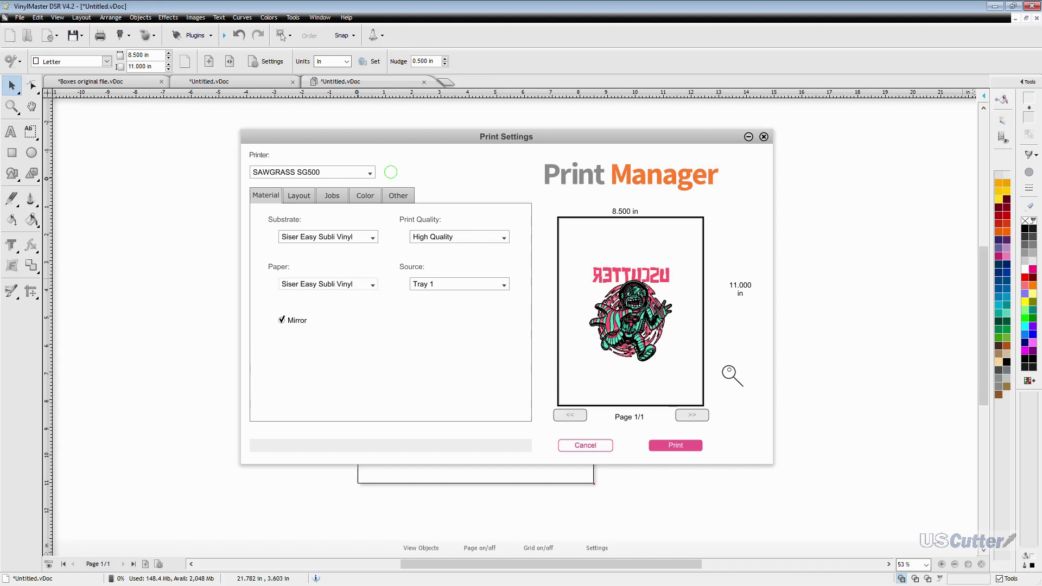
click(359, 284)
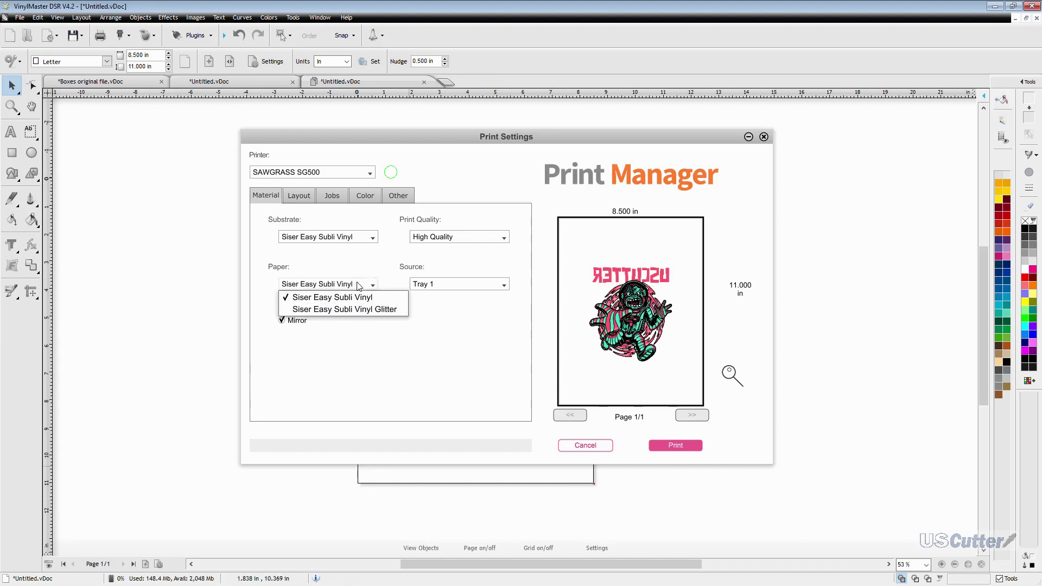
click(360, 284)
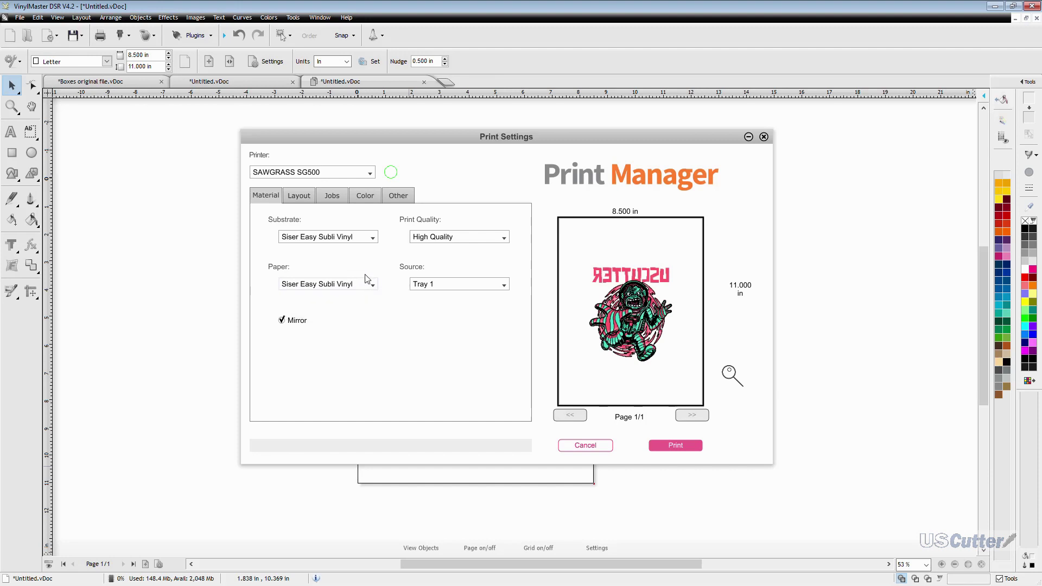
click(374, 235)
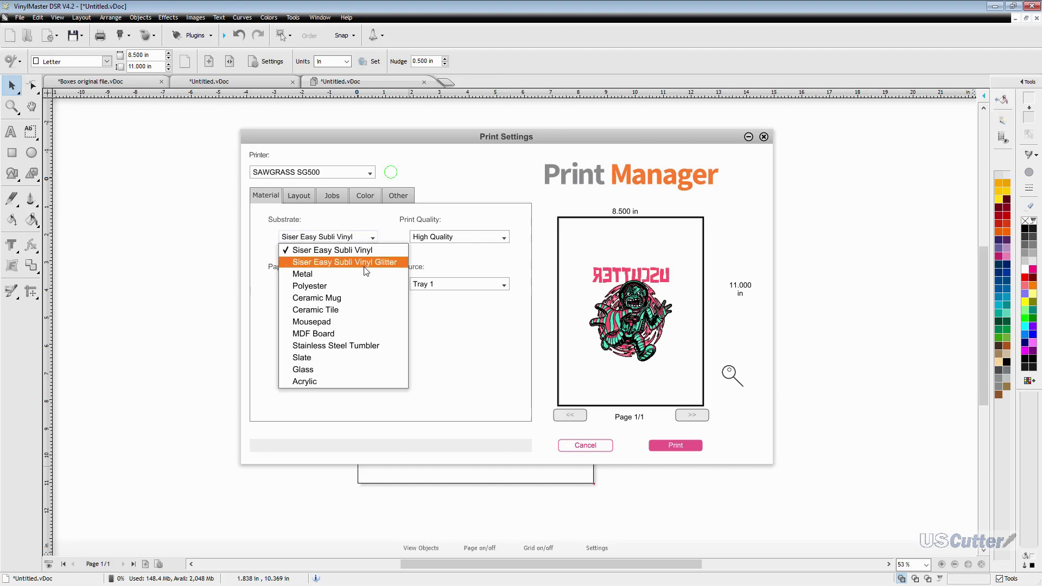
click(360, 282)
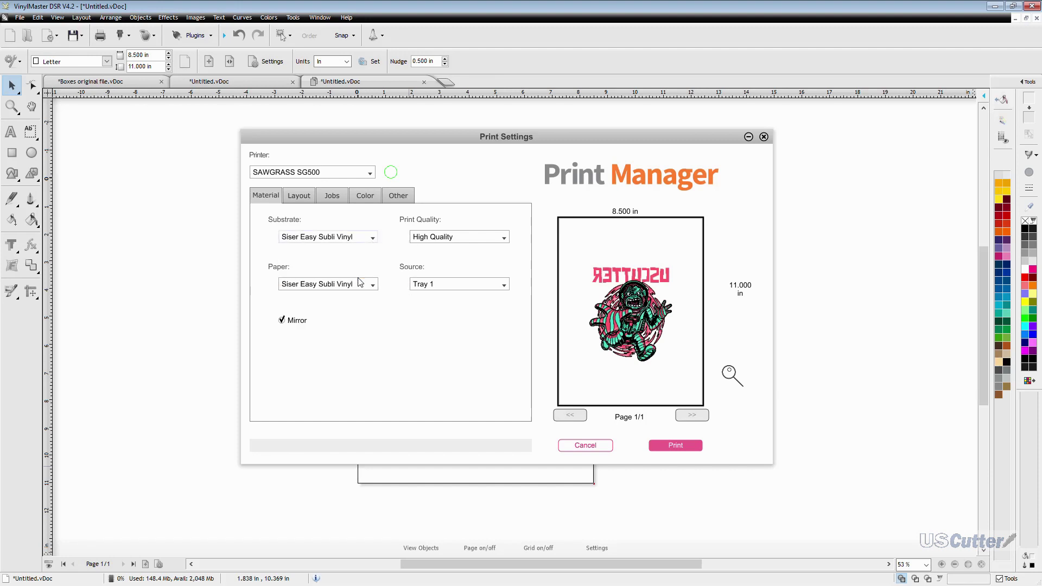
click(358, 288)
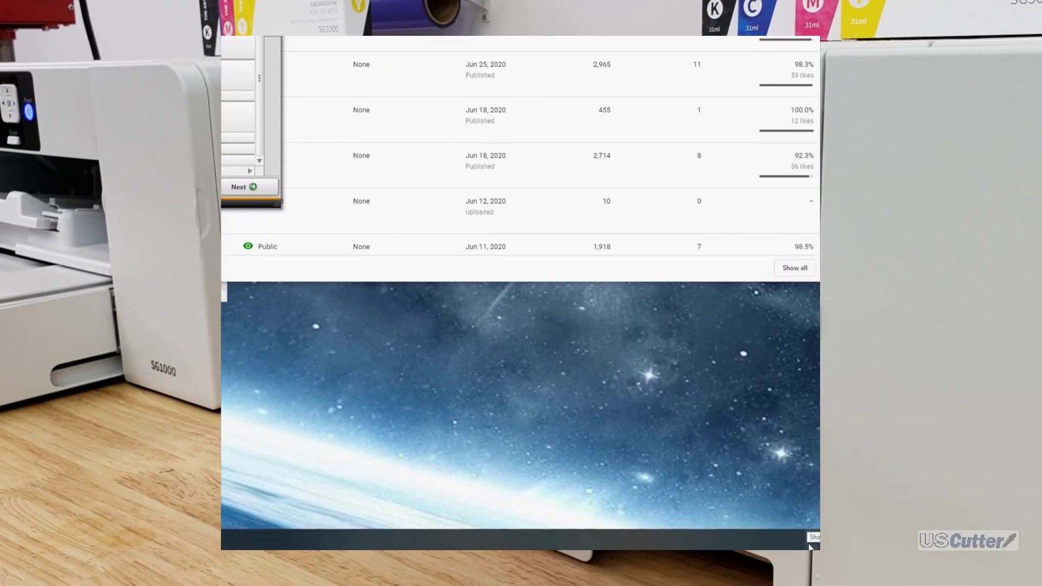
- From the Print Manager tray icon's menu, go to Options > Edition to reach Manage Printers
click(811, 540)
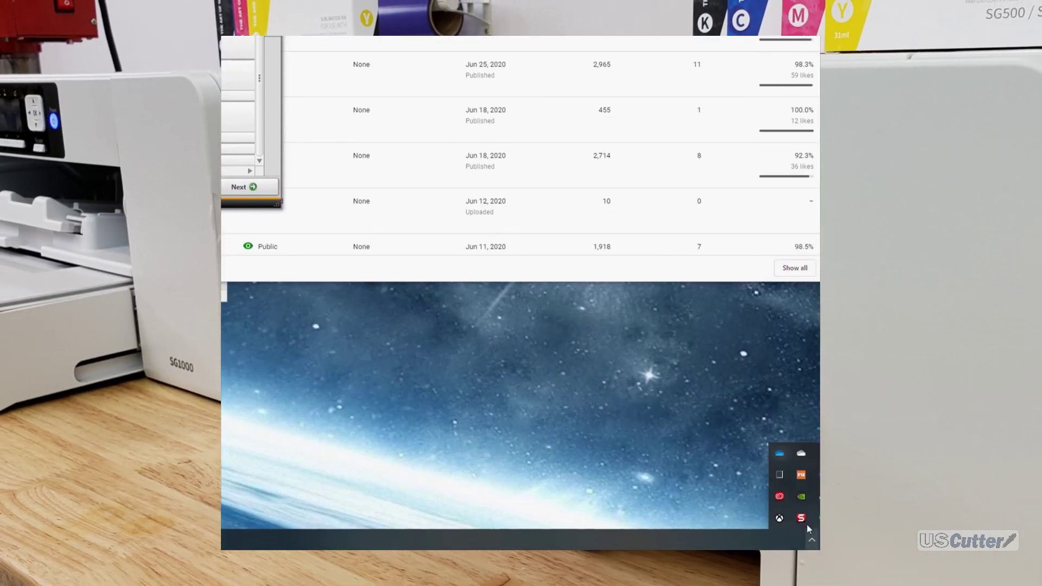
right_click(802, 477)
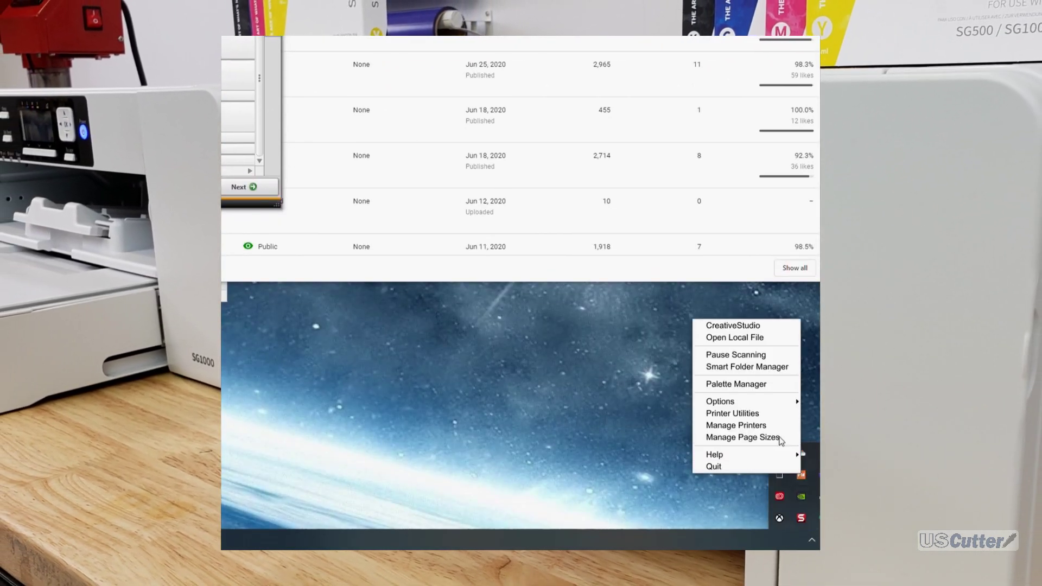
mouse_move(716, 401)
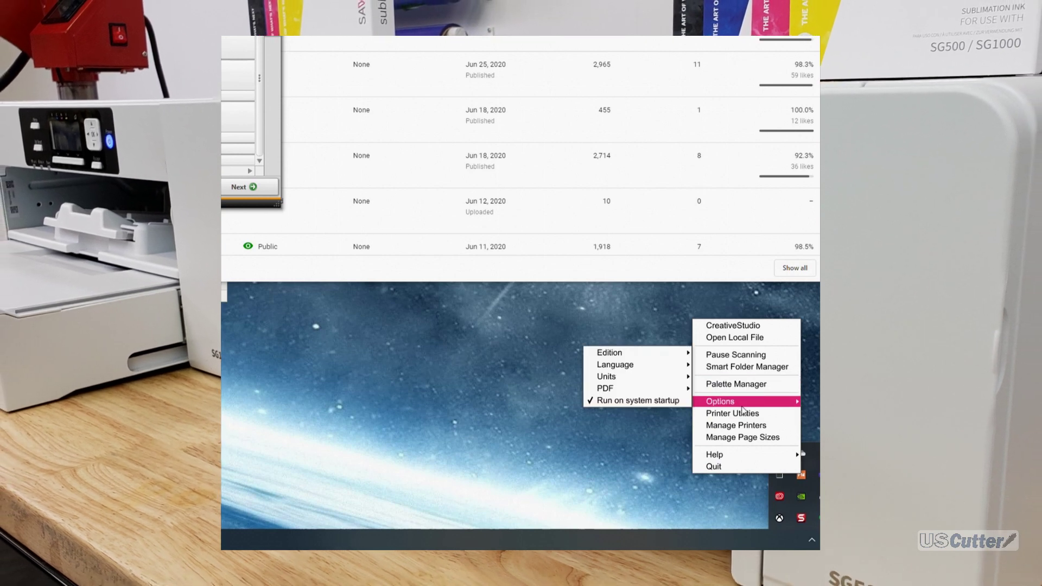
mouse_move(620, 354)
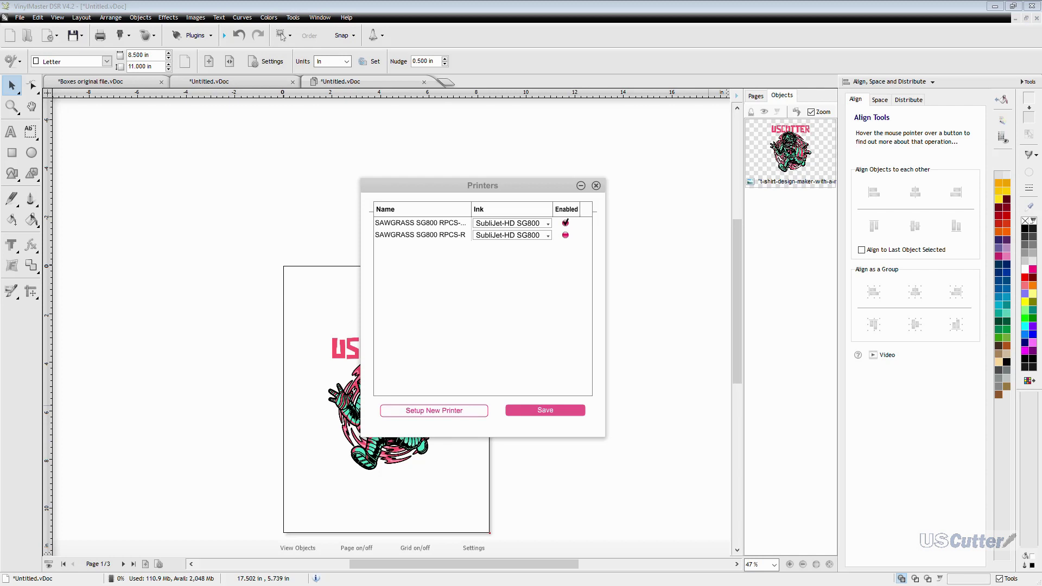
click(448, 210)
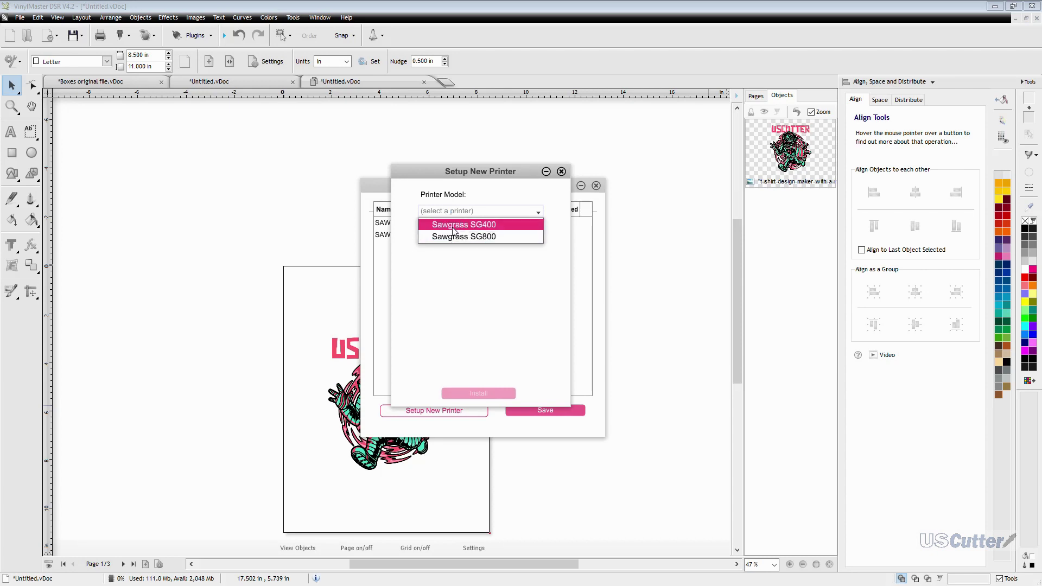
click(544, 336)
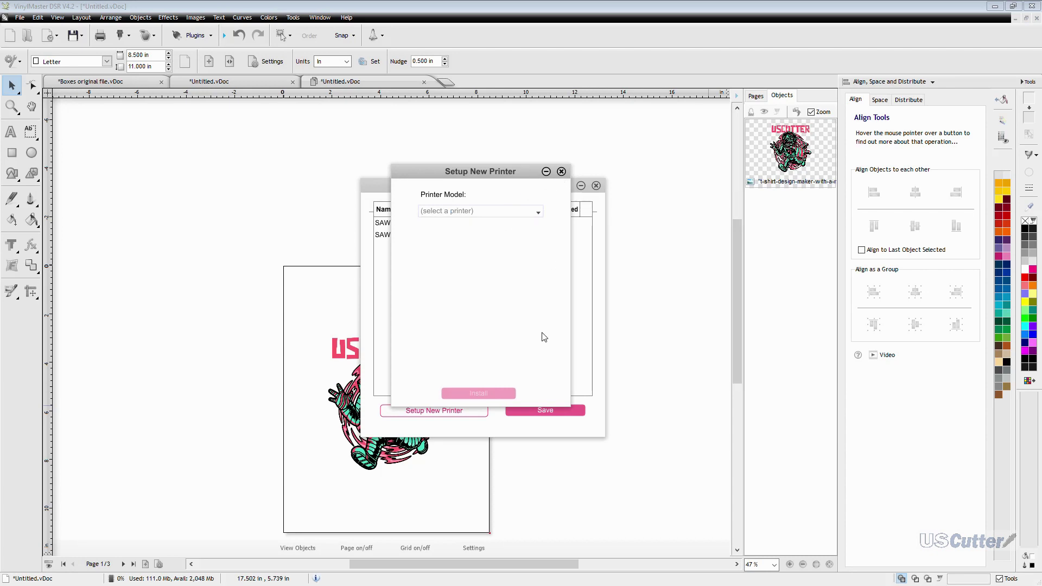
click(561, 171)
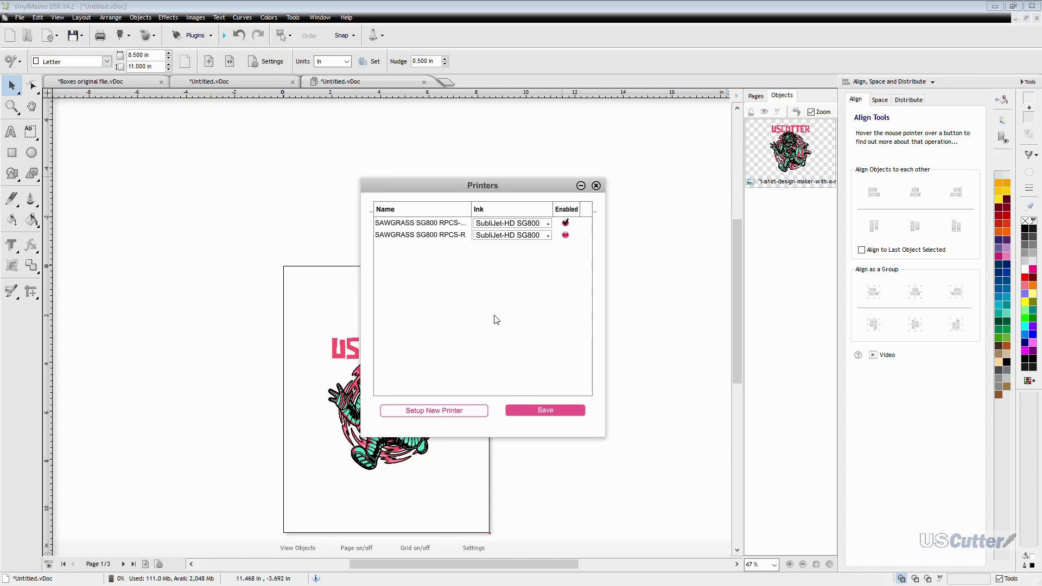